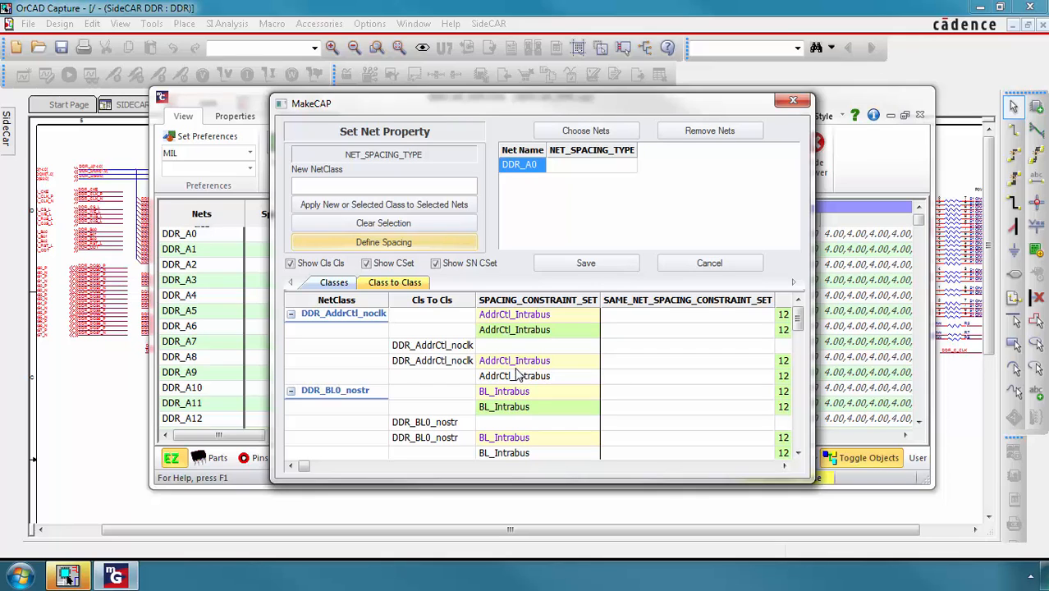
Widen the net property window and display the per-layer THRUPIN_TO_THRUPIN_SPACING values for the DDR_AddrCtl_noclk class.
{"action": "left_click_drag", "start_coordinate": [475, 302], "coordinate": [501, 302]}
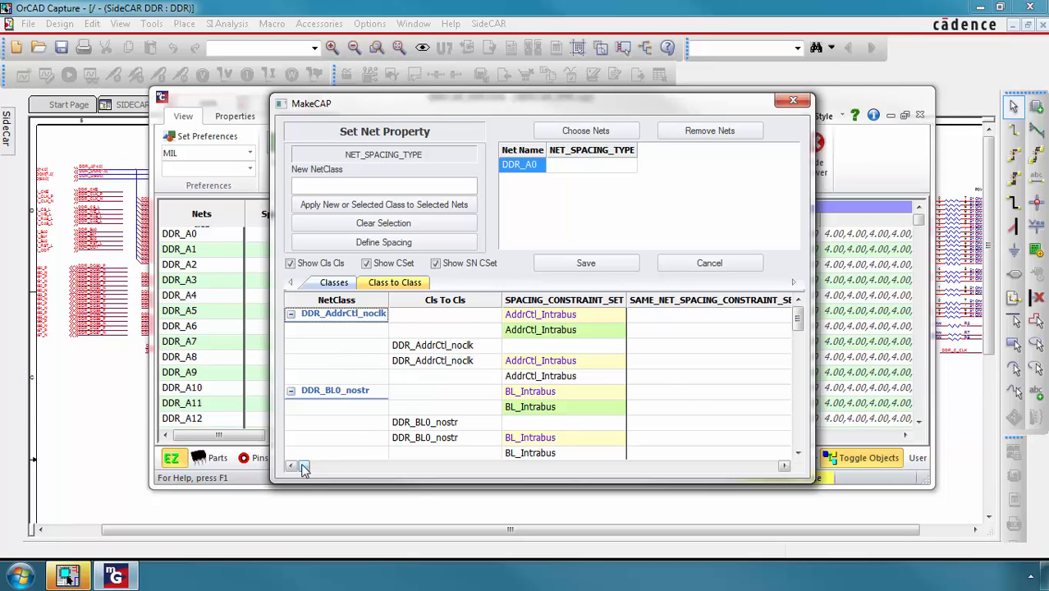
{"action": "left_click_drag", "start_coordinate": [303, 467], "coordinate": [348, 483]}
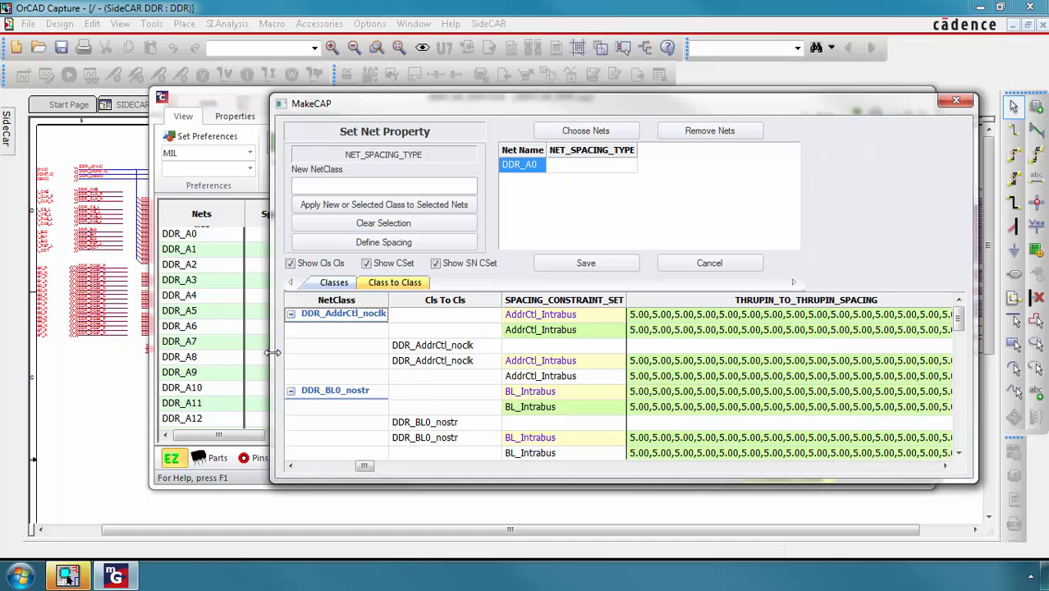
{"action": "left_click_drag", "start_coordinate": [272, 352], "coordinate": [77, 316]}
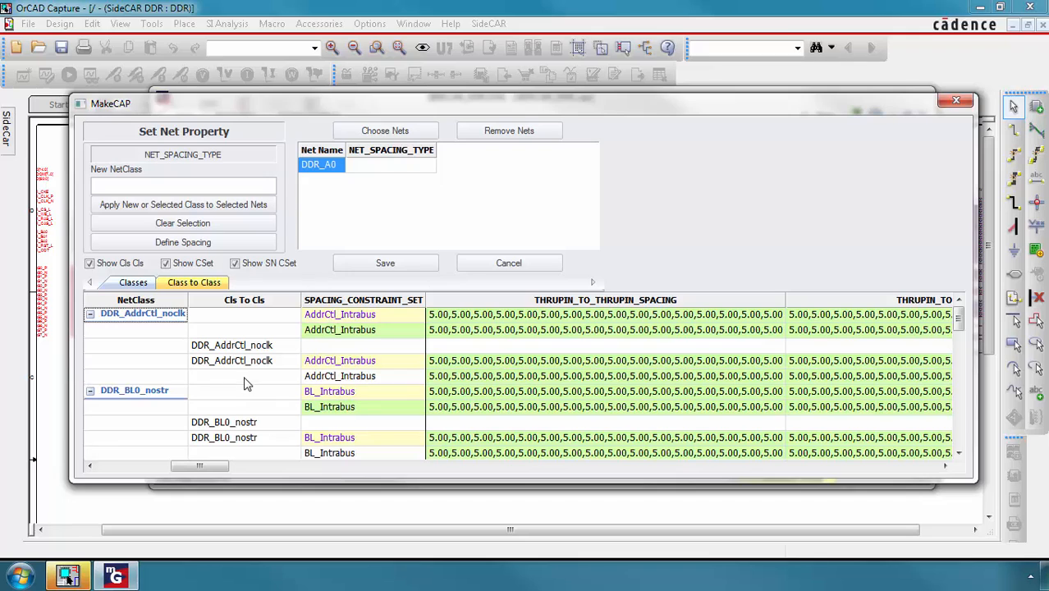
{"action": "left_click", "coordinate": [485, 316]}
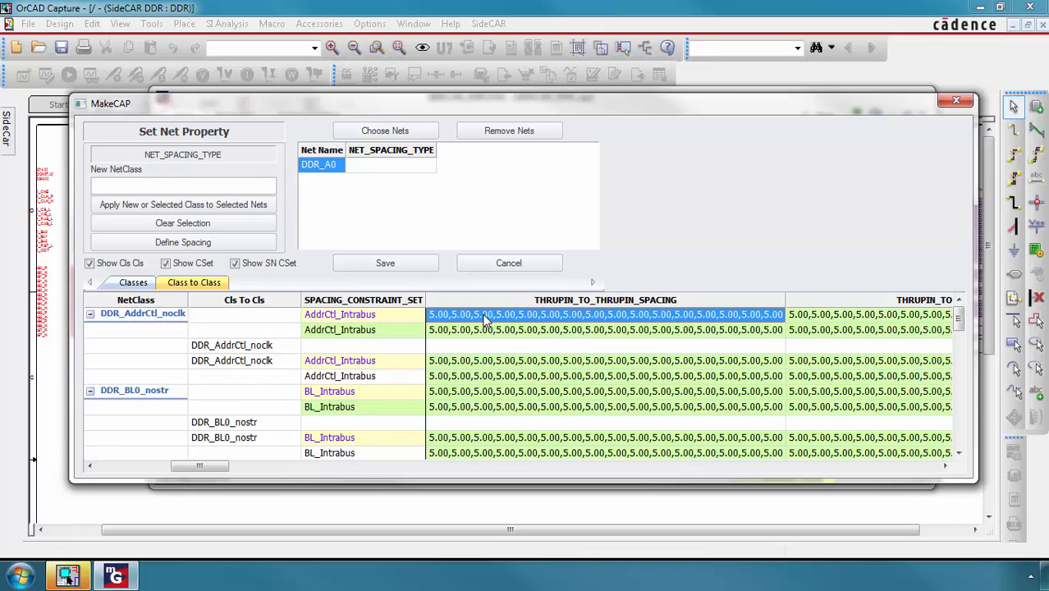
{"action": "right_click", "coordinate": [485, 318]}
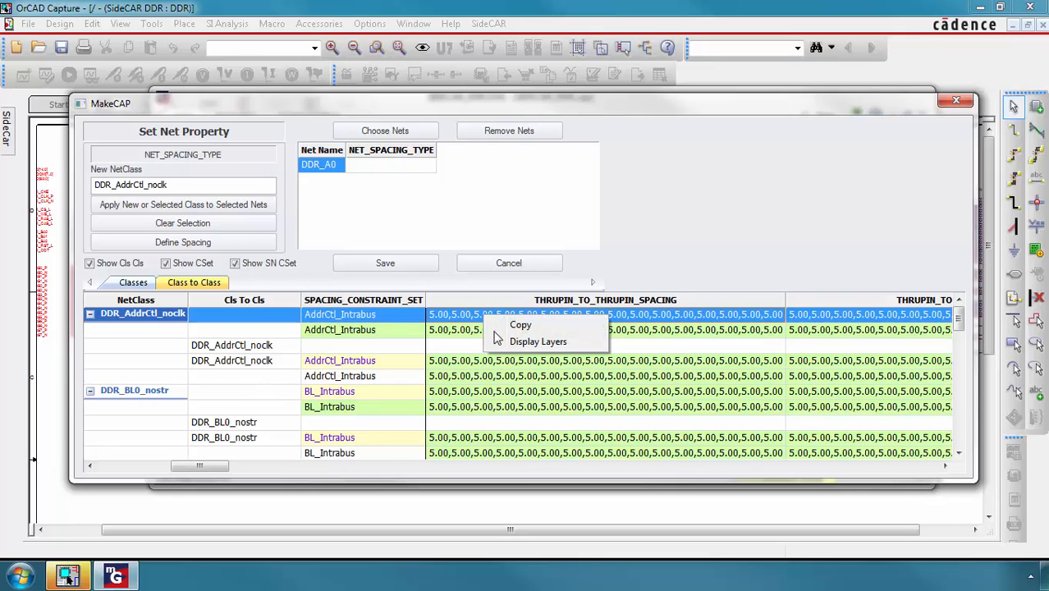
{"action": "left_click", "coordinate": [524, 342]}
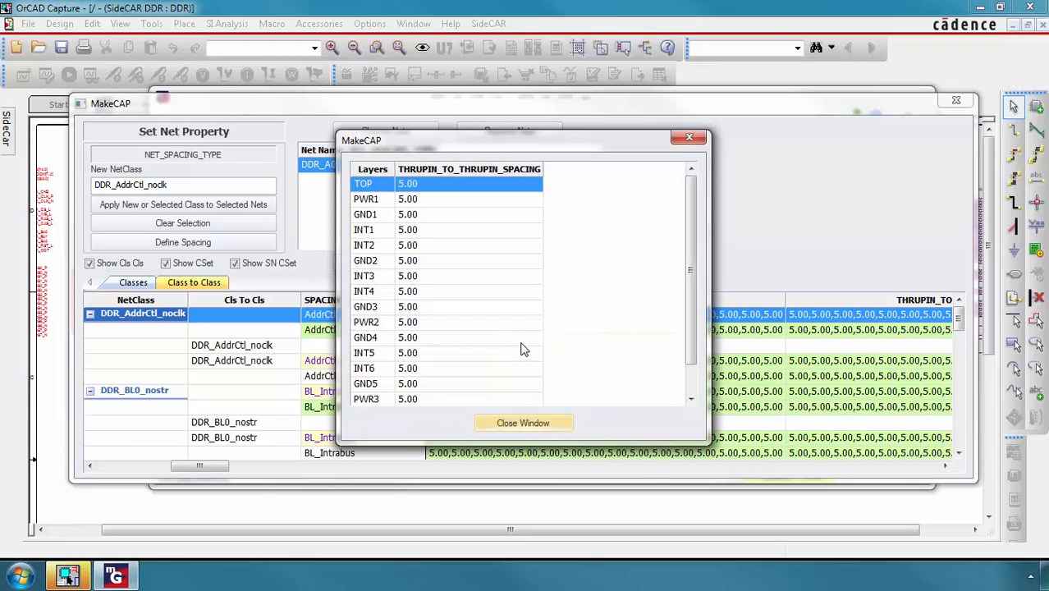
{"action": "left_click", "coordinate": [534, 422]}
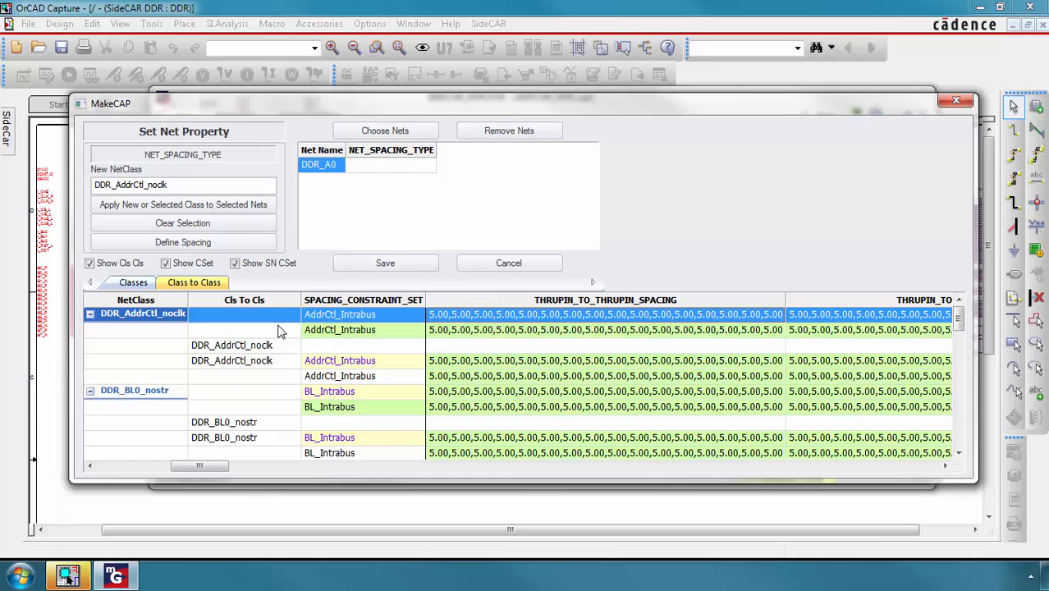
Hide the class-to-class, CSet and SN CSet details, and widen the NetClass and SPACING_CONSTRAINT_SET columns.
{"action": "left_click", "coordinate": [235, 264]}
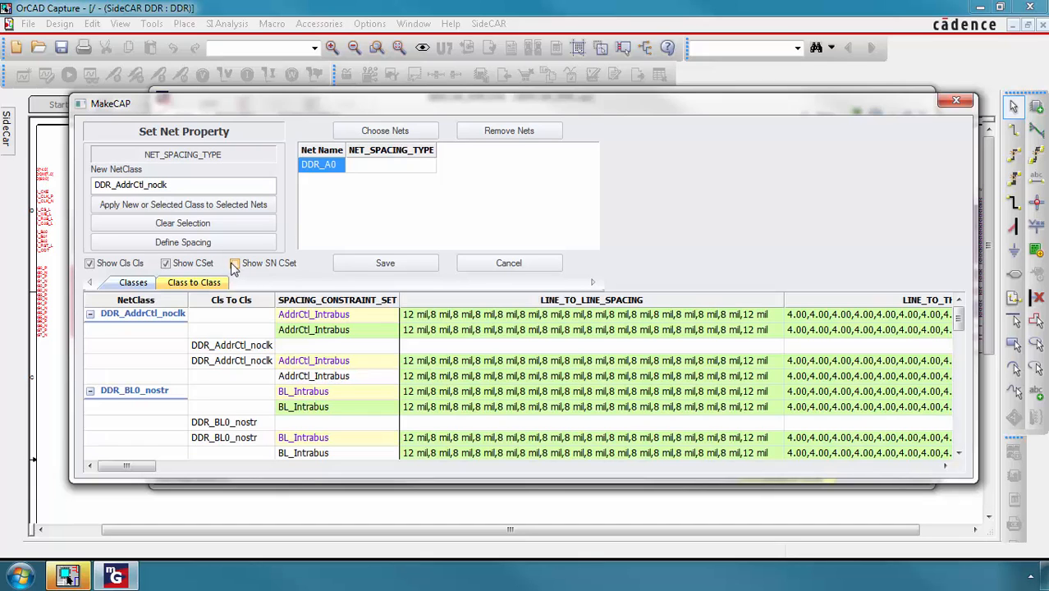
{"action": "left_click", "coordinate": [169, 264]}
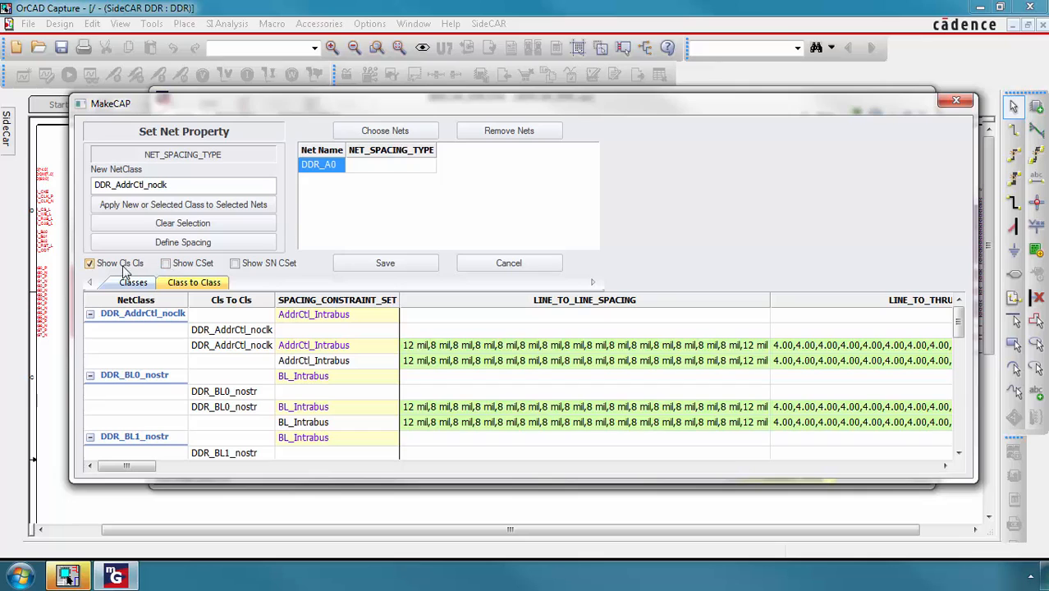
{"action": "left_click", "coordinate": [90, 263]}
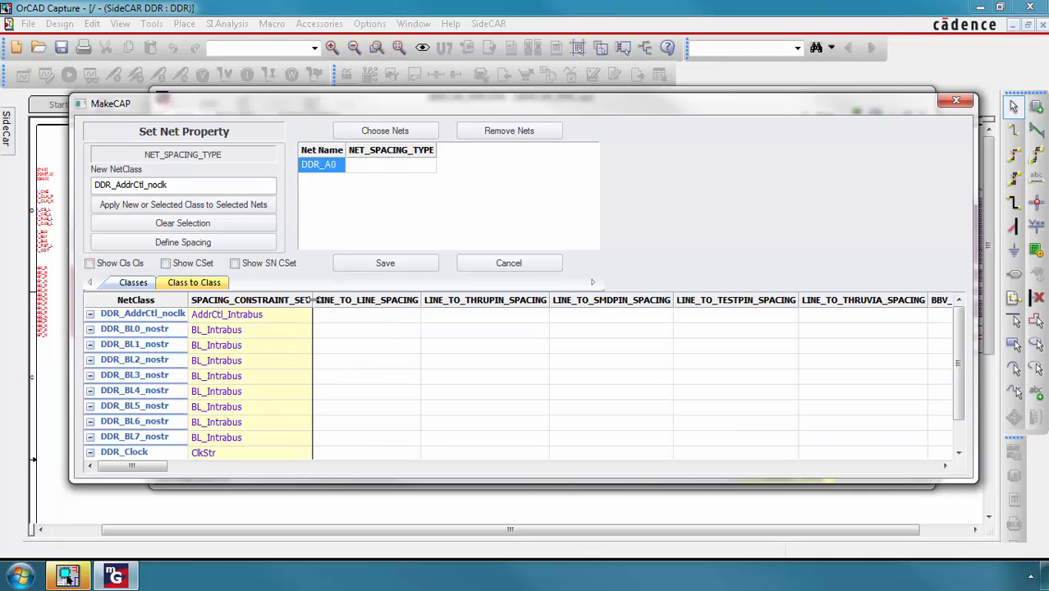
{"action": "left_click_drag", "start_coordinate": [313, 300], "coordinate": [359, 300]}
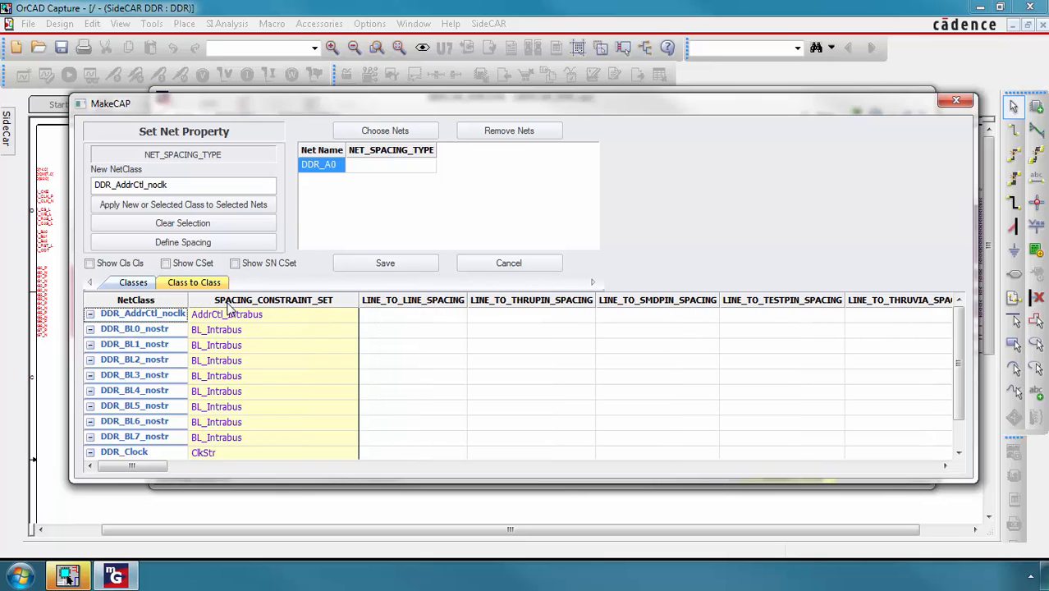
{"action": "left_click_drag", "start_coordinate": [187, 302], "coordinate": [214, 319]}
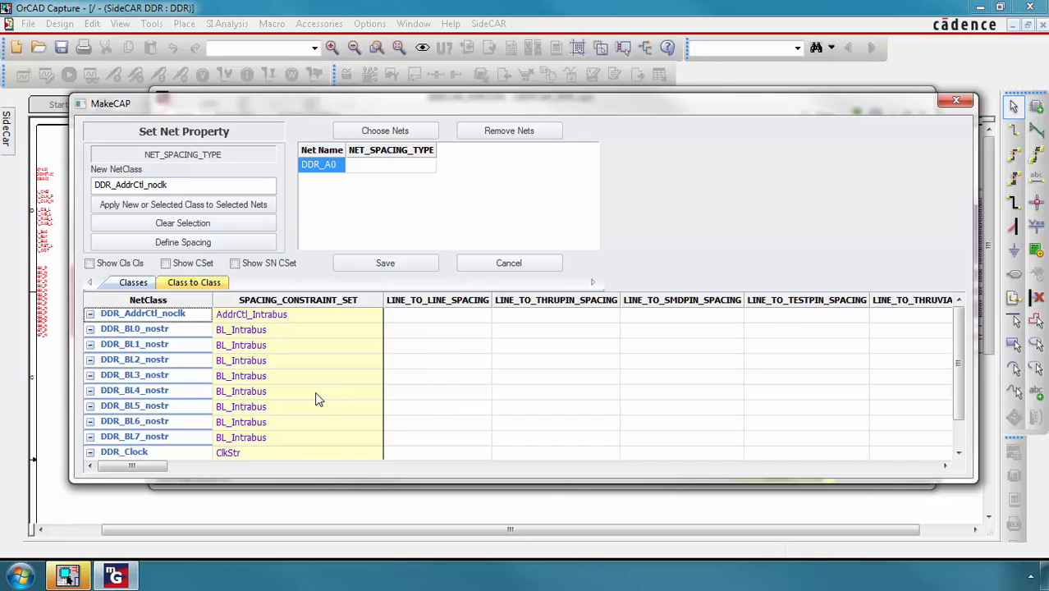
Show the CSet and SN CSet details again in the class-to-class table.
{"action": "left_click", "coordinate": [166, 262]}
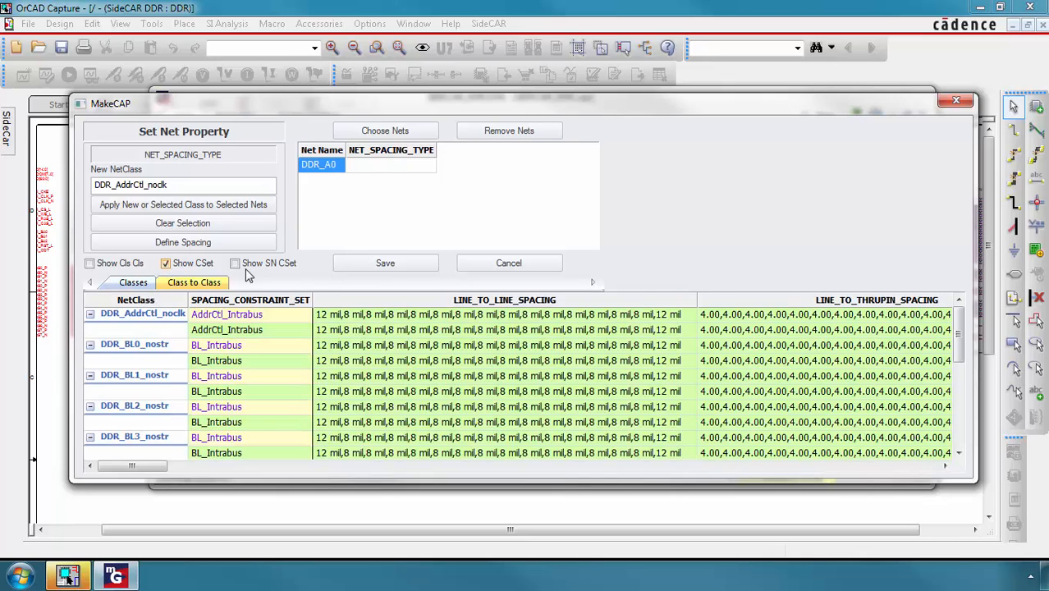
{"action": "left_click", "coordinate": [236, 262]}
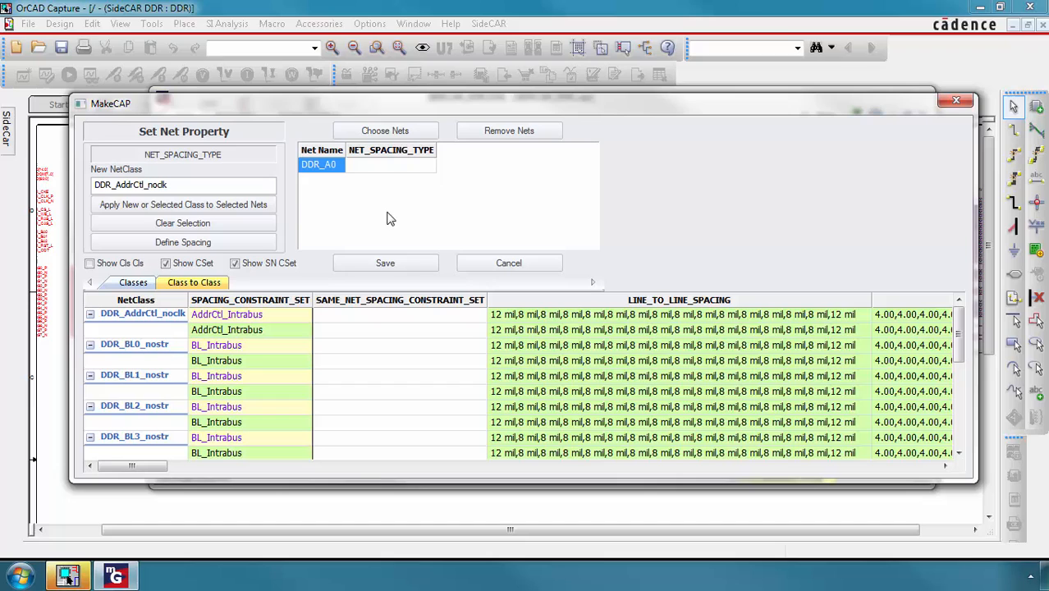
Choose the nets DDR_A0 through DDR_BA2 plus DDR_CAS_L and DDR_CKE for the spacing property.
{"action": "left_click", "coordinate": [389, 134]}
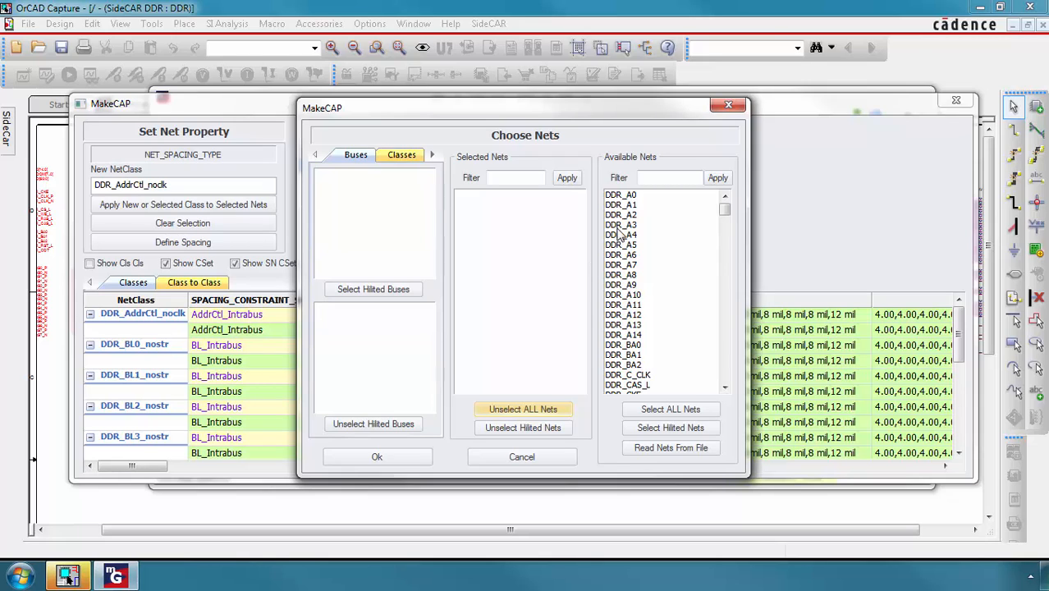
{"action": "left_click", "coordinate": [621, 197]}
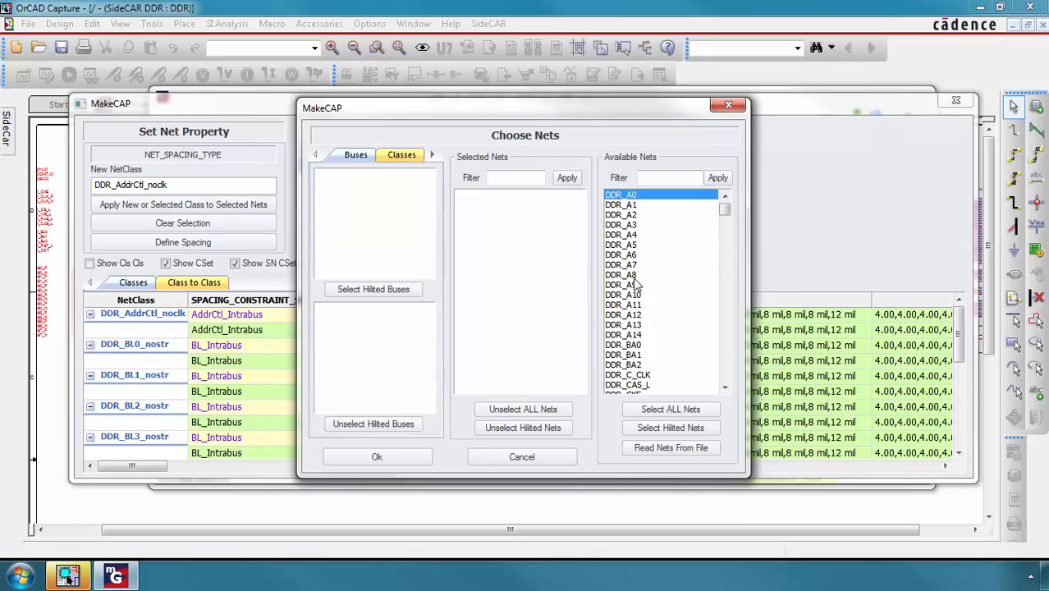
{"action": "left_click", "coordinate": [625, 364], "text": "shift"}
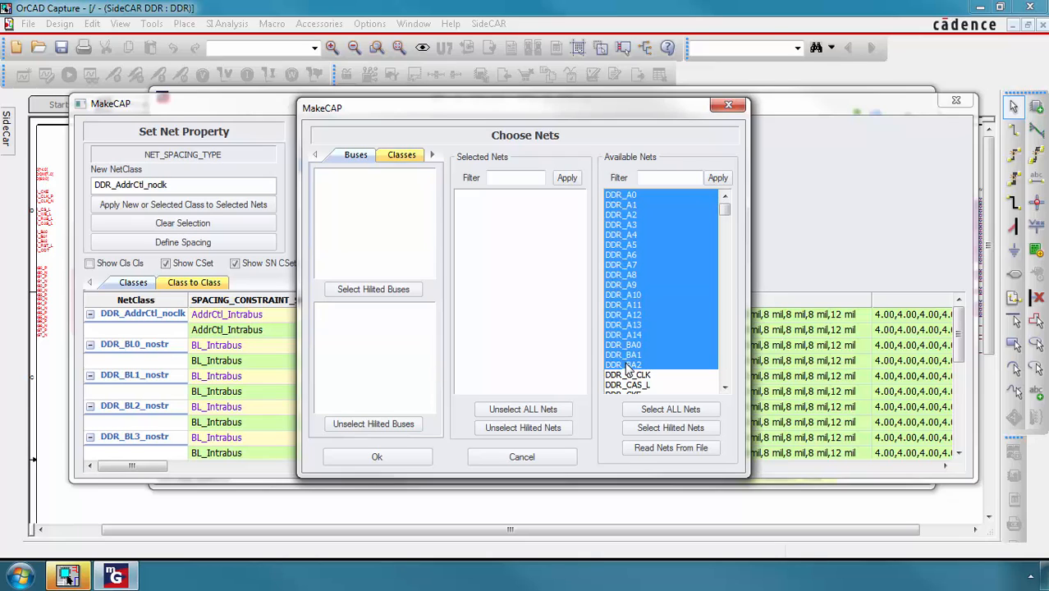
{"action": "left_click", "coordinate": [668, 430]}
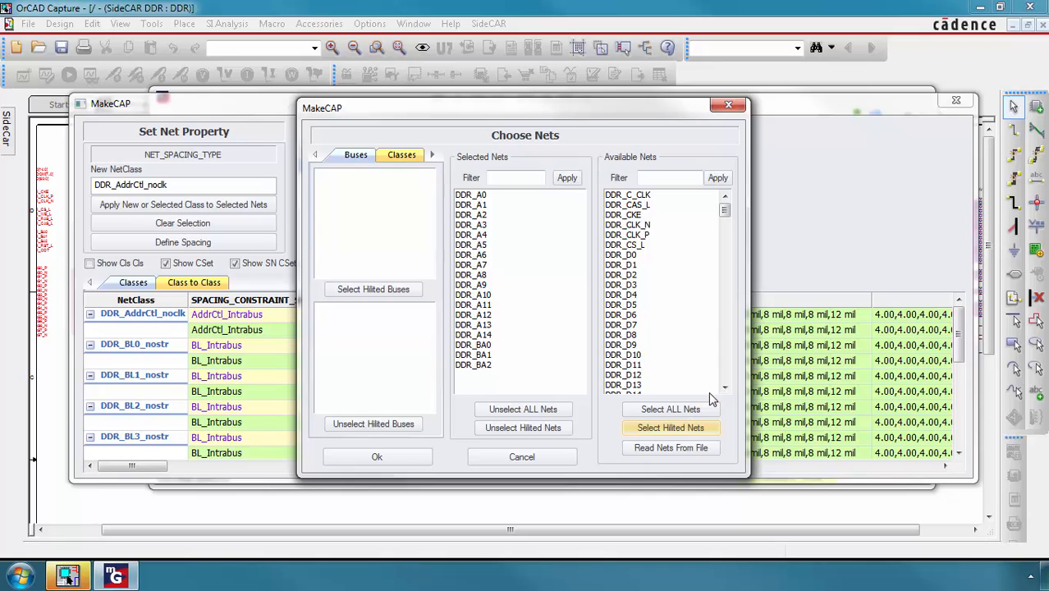
{"action": "left_click", "coordinate": [644, 207]}
{"action": "left_click", "coordinate": [640, 216], "text": "ctrl"}
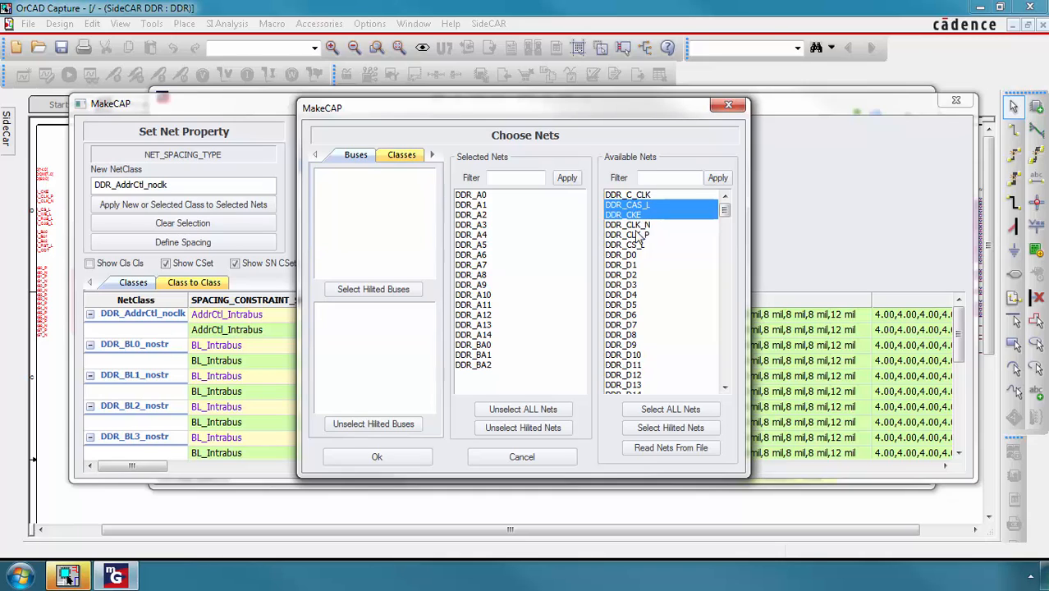
{"action": "left_click", "coordinate": [669, 429]}
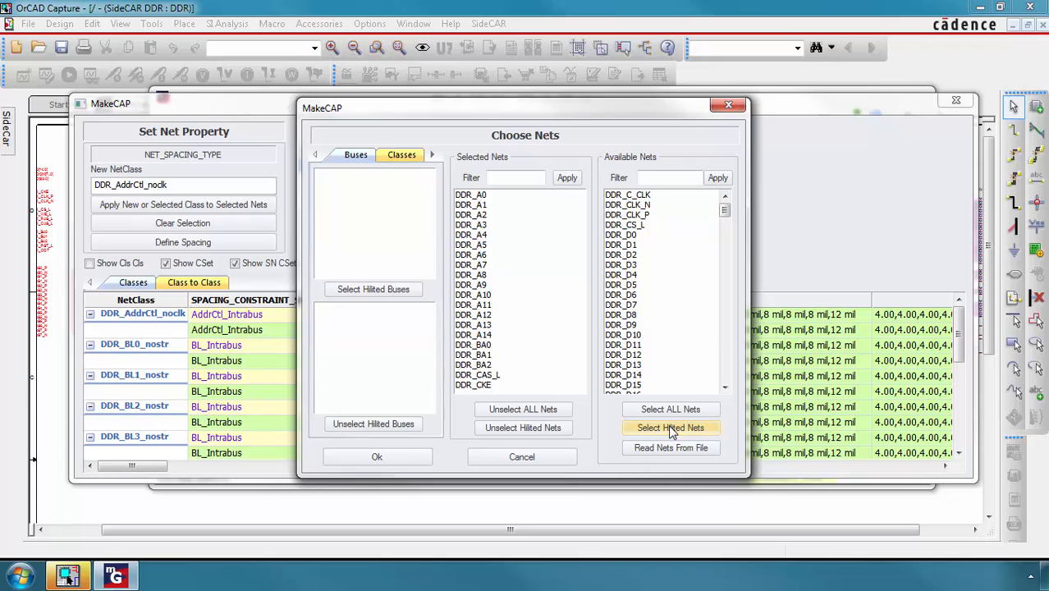
Add DDR_ODT, DDR_RAS_L and DDR_RST_L to the chosen nets and accept the net selection.
{"action": "scroll", "coordinate": [724, 388], "scroll_direction": "down", "scroll_amount": 8}
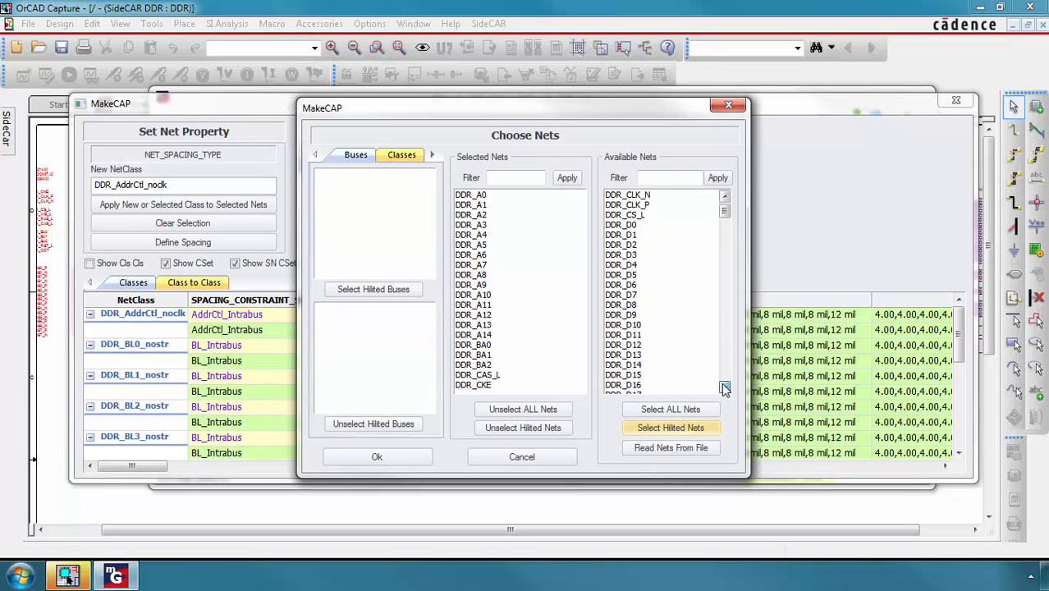
{"action": "scroll", "coordinate": [725, 389], "scroll_direction": "down", "scroll_amount": 10}
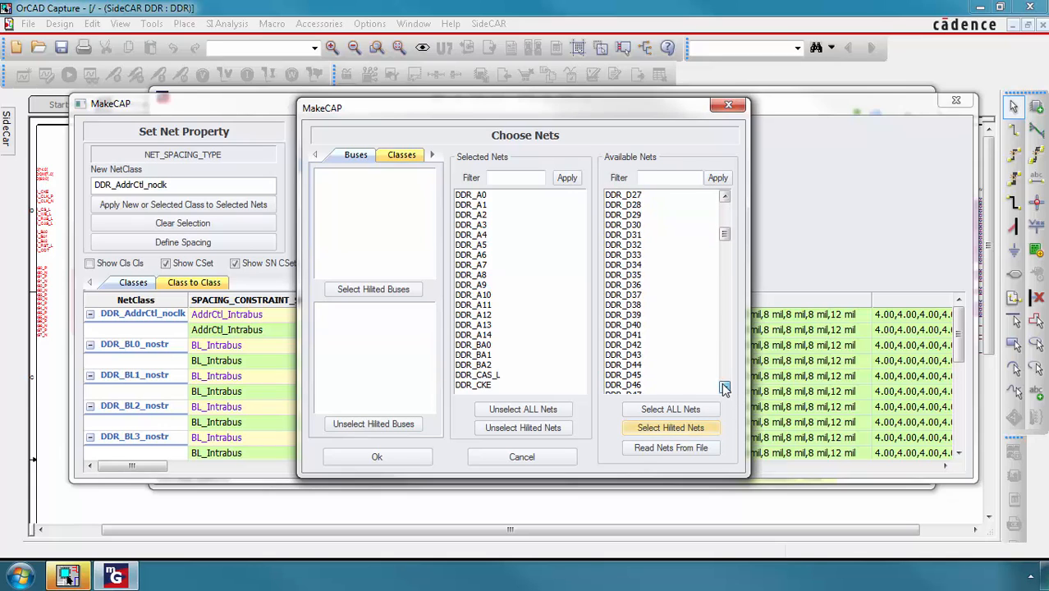
{"action": "scroll", "coordinate": [725, 388], "scroll_direction": "down", "scroll_amount": 7}
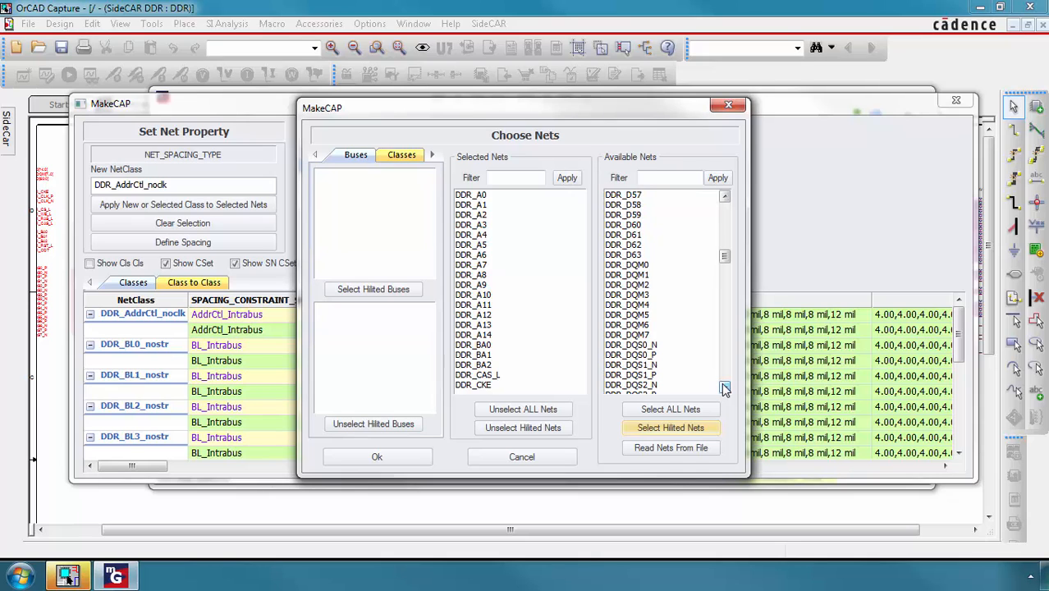
{"action": "scroll", "coordinate": [725, 388], "scroll_direction": "down", "scroll_amount": 8}
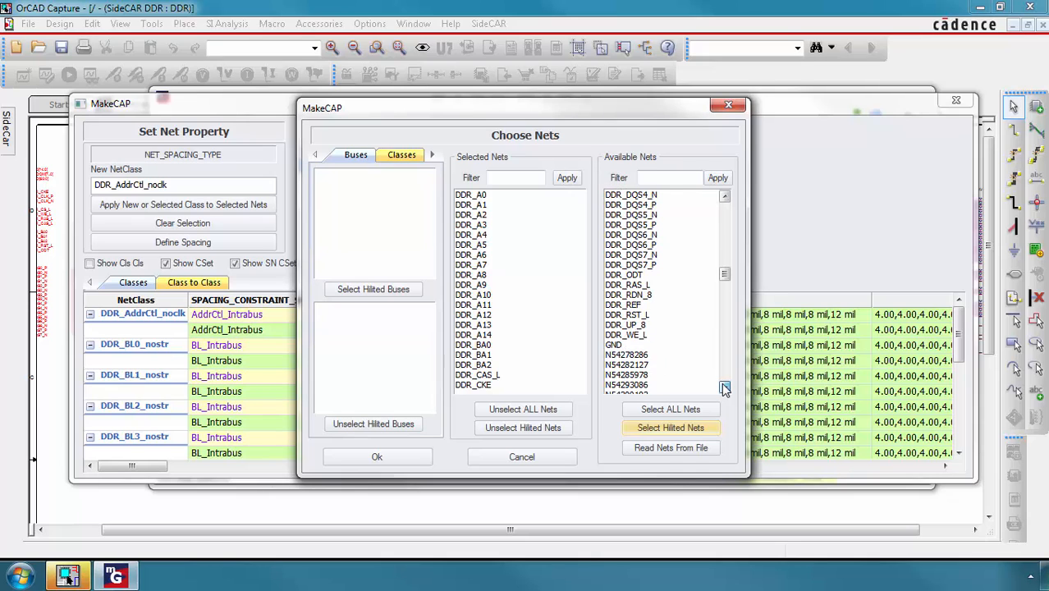
{"action": "left_click", "coordinate": [634, 265]}
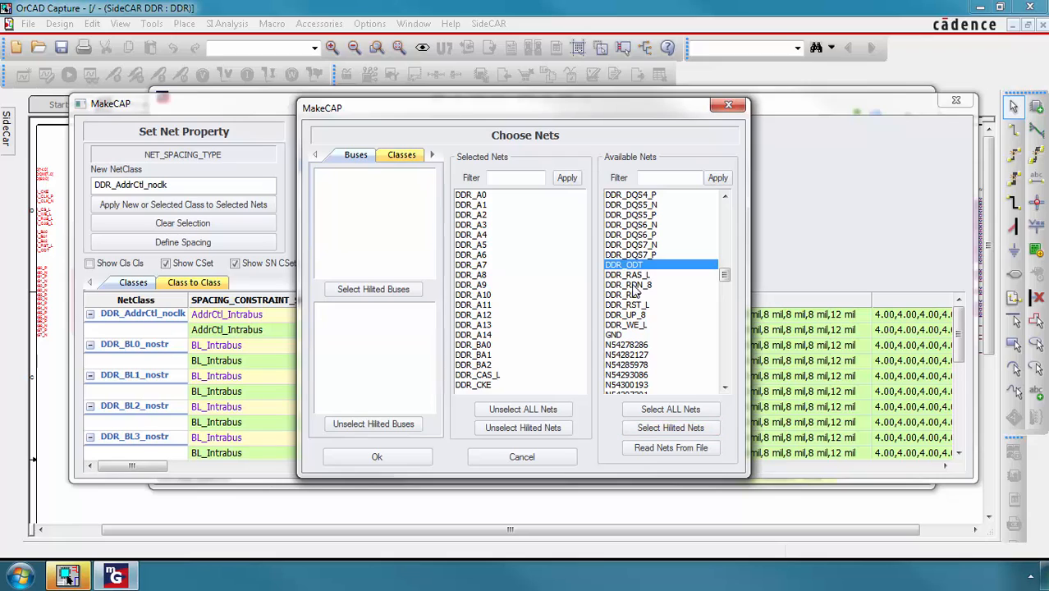
{"action": "left_click", "coordinate": [629, 275], "text": "ctrl"}
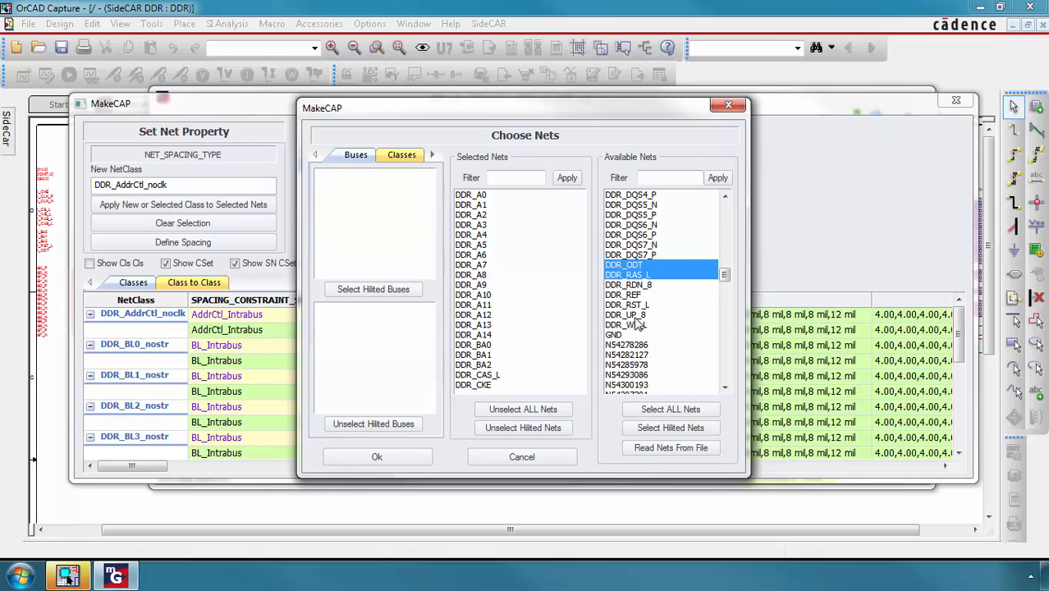
{"action": "left_click", "coordinate": [637, 305], "text": "ctrl"}
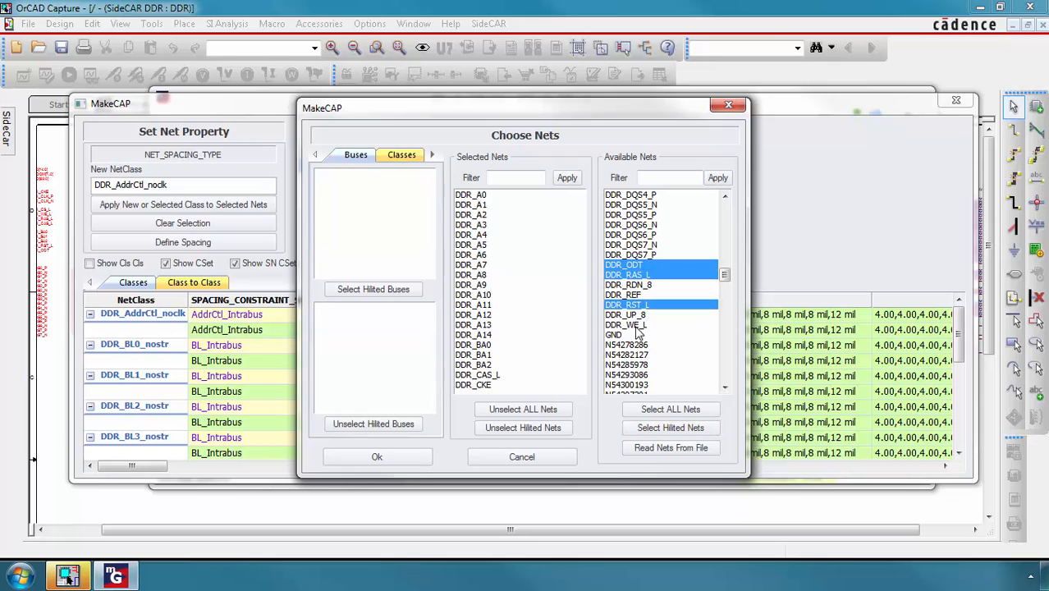
{"action": "left_click", "coordinate": [663, 430]}
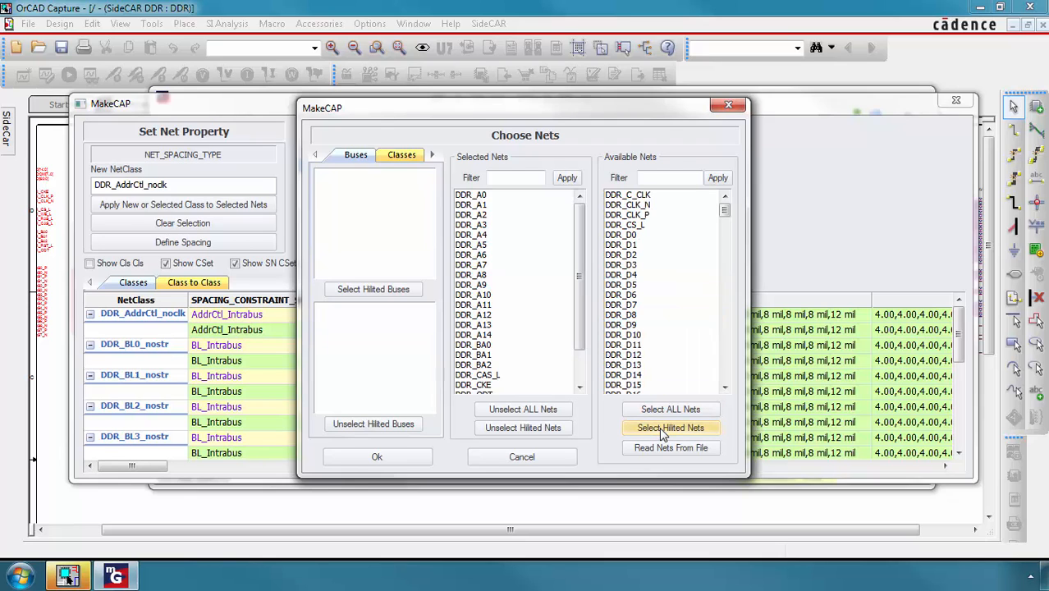
{"action": "left_click", "coordinate": [393, 461]}
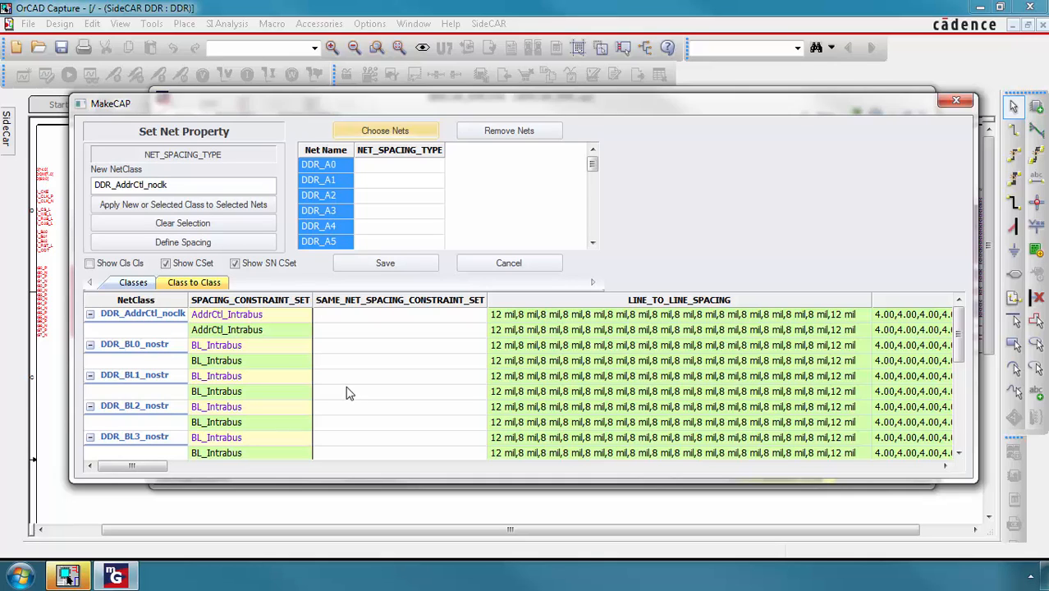
Apply the DDR_AddrCtl_noclk class to the selected nets as their NET_SPACING_TYPE.
{"action": "left_click", "coordinate": [136, 320]}
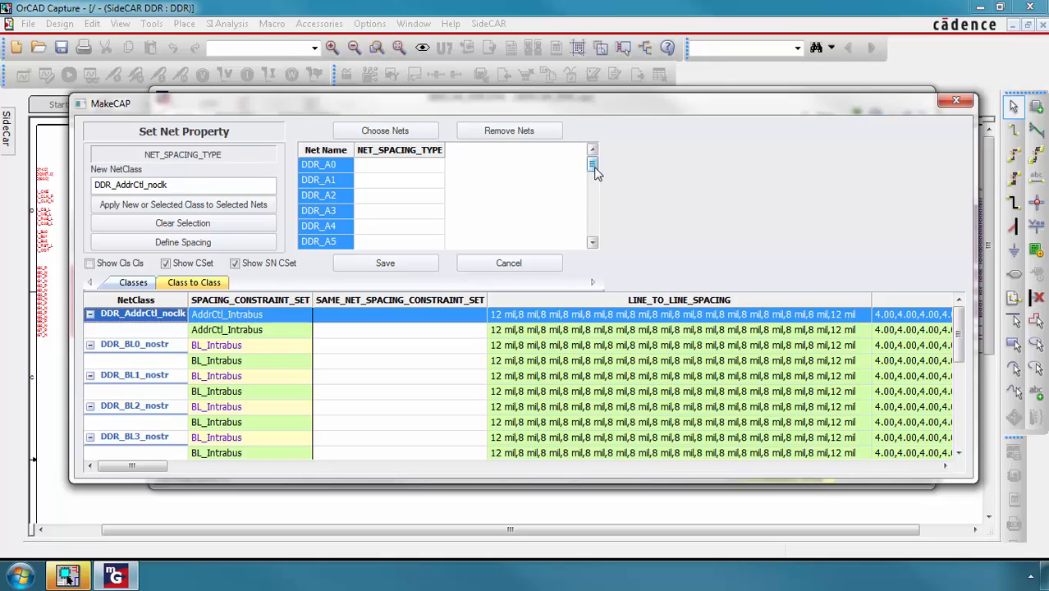
{"action": "left_click_drag", "start_coordinate": [591, 173], "coordinate": [591, 145]}
{"action": "left_click", "coordinate": [210, 208]}
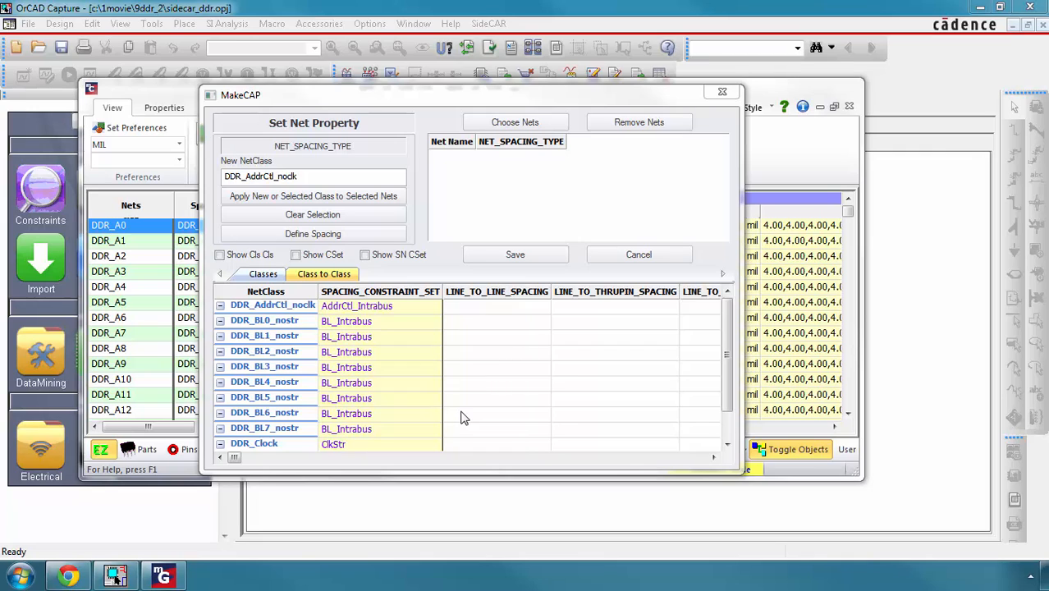
Filter the available nets by *DQS* for a new net selection and add all matching nets to the selected nets.
{"action": "left_click", "coordinate": [516, 123]}
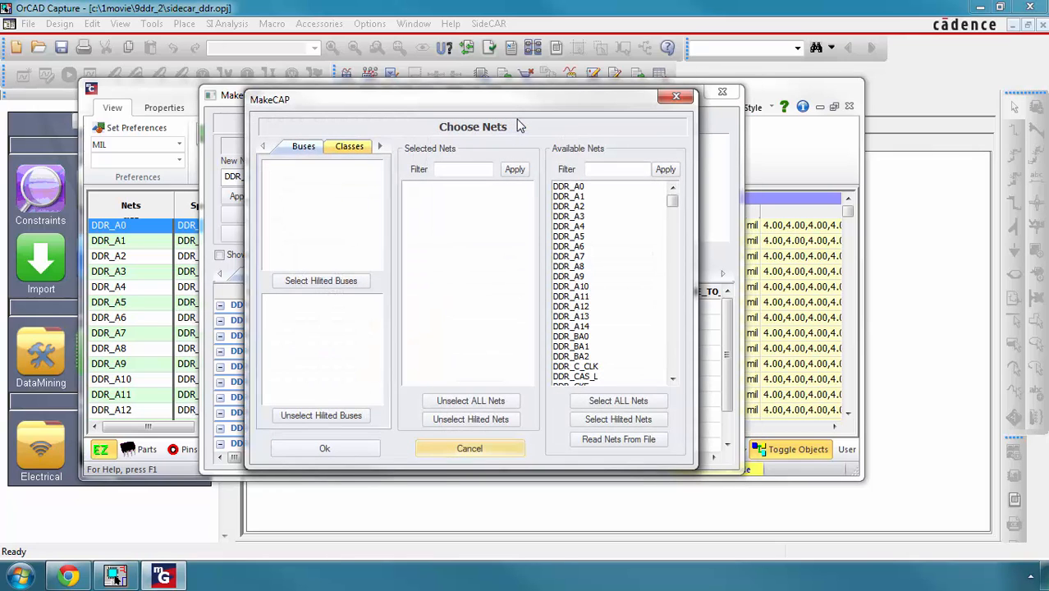
{"action": "left_click", "coordinate": [596, 170]}
{"action": "type", "text": "*"}
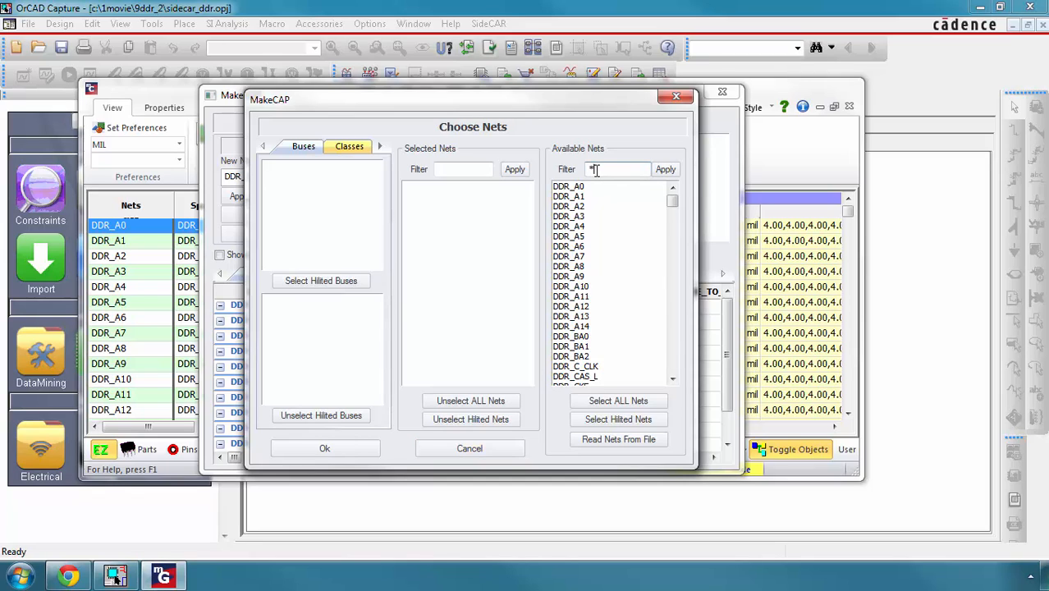
{"action": "type", "text": "DQS*"}
{"action": "left_click", "coordinate": [664, 169]}
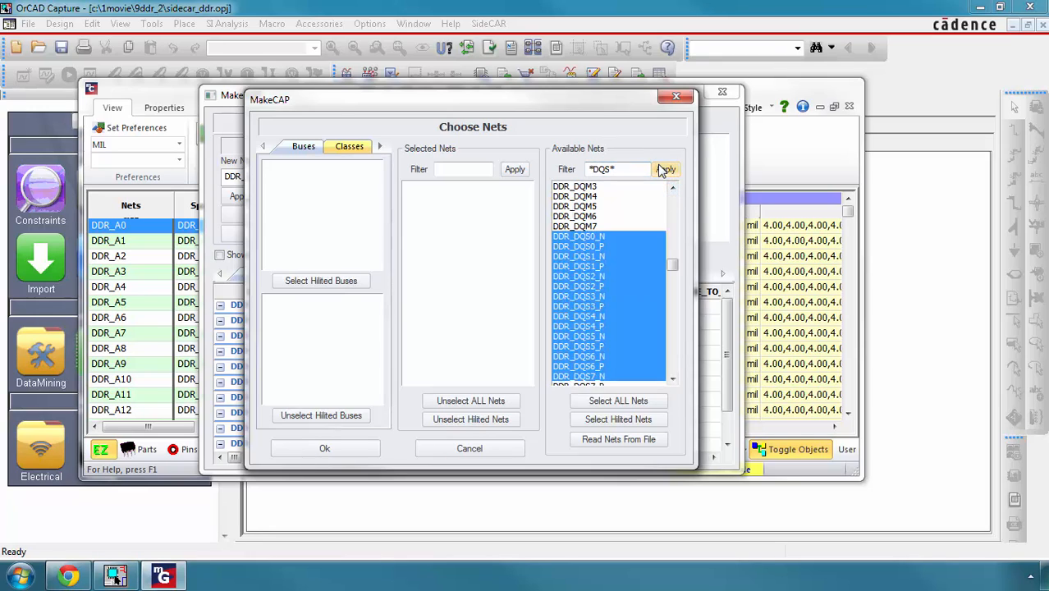
{"action": "left_click", "coordinate": [629, 420]}
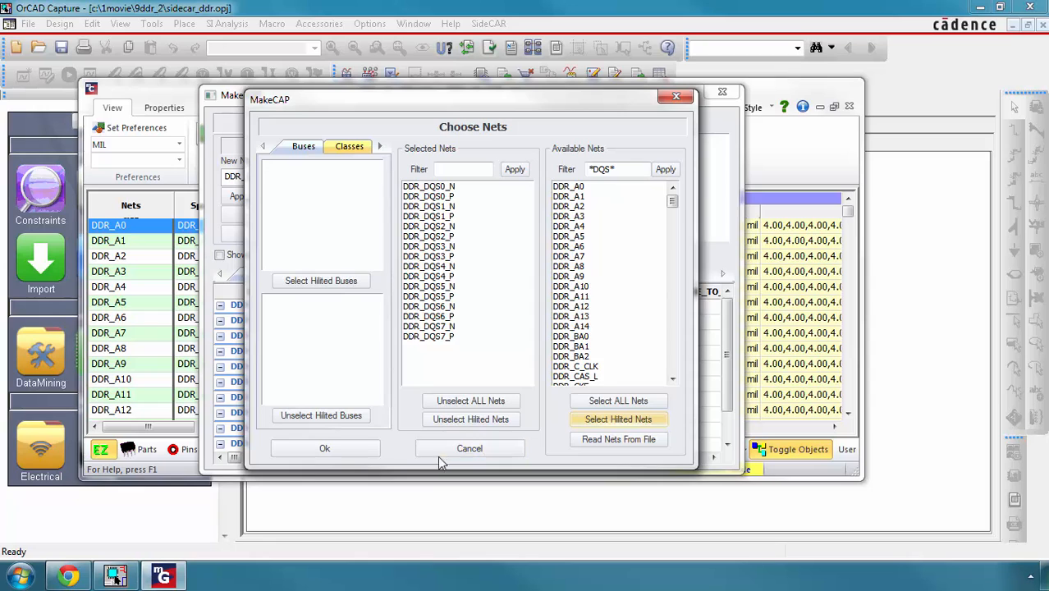
Accept the DQS net selection, apply the DDR_Strobes class to it as NET_SPACING_TYPE and save the assignment.
{"action": "left_click", "coordinate": [326, 449]}
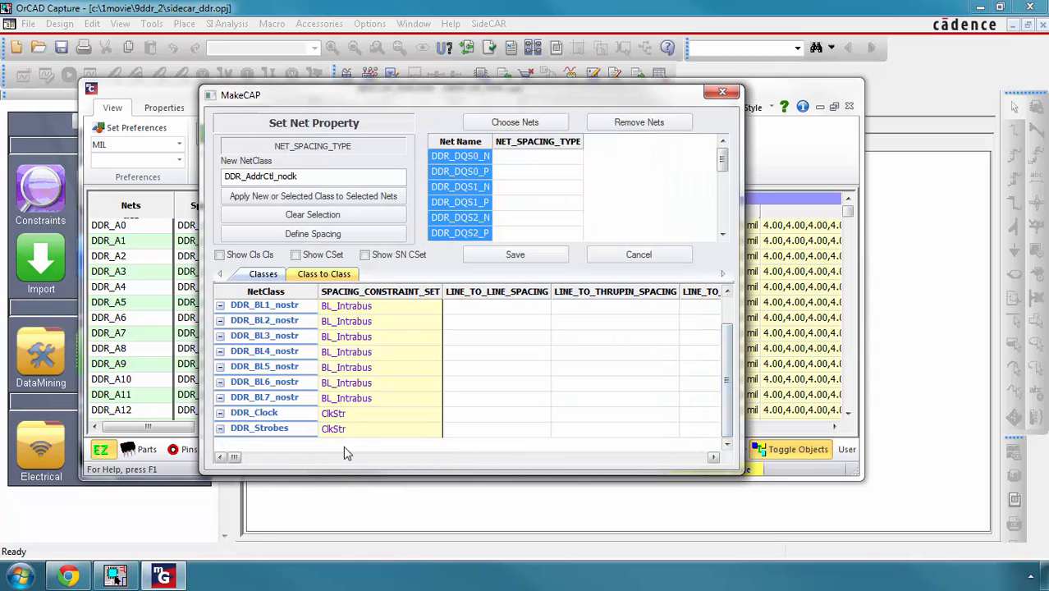
{"action": "left_click", "coordinate": [274, 429]}
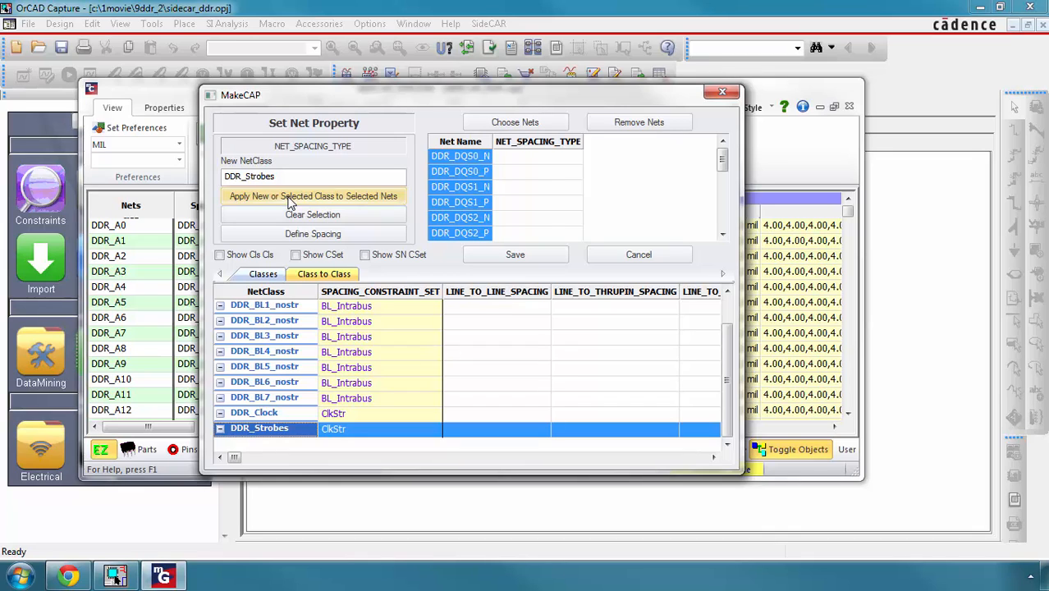
{"action": "left_click", "coordinate": [289, 199]}
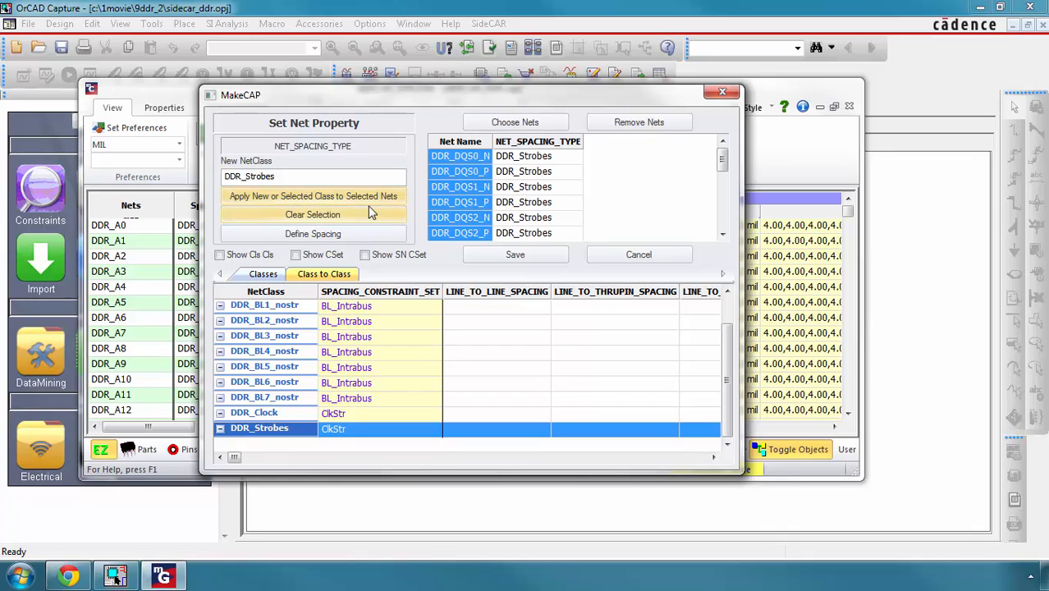
{"action": "left_click", "coordinate": [514, 256]}
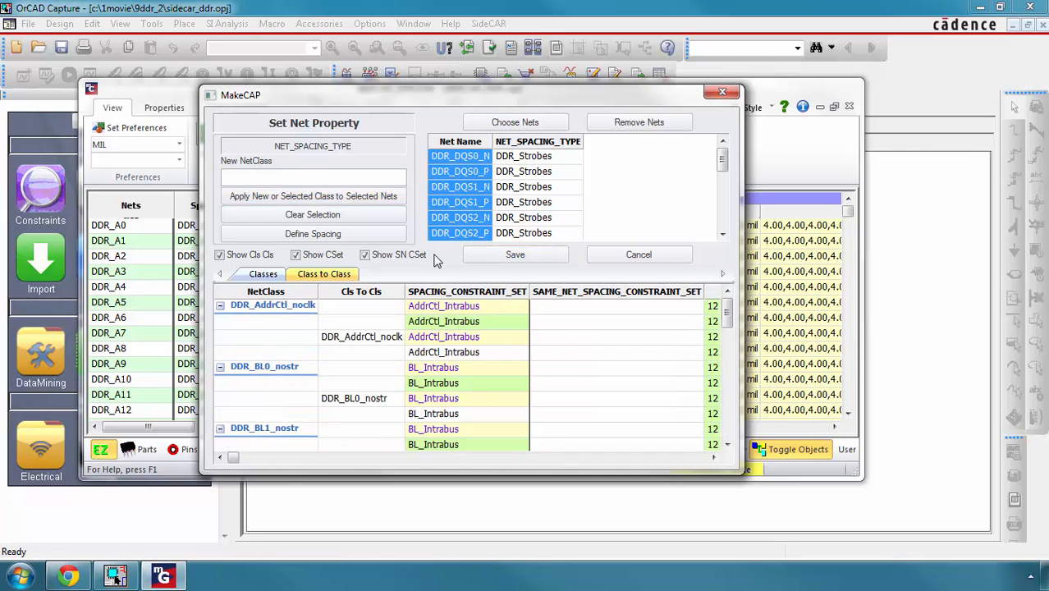
Add the nets of the DDR_AddrCtl_noclk class to the chosen nets and accept the net selection.
{"action": "left_click", "coordinate": [509, 124]}
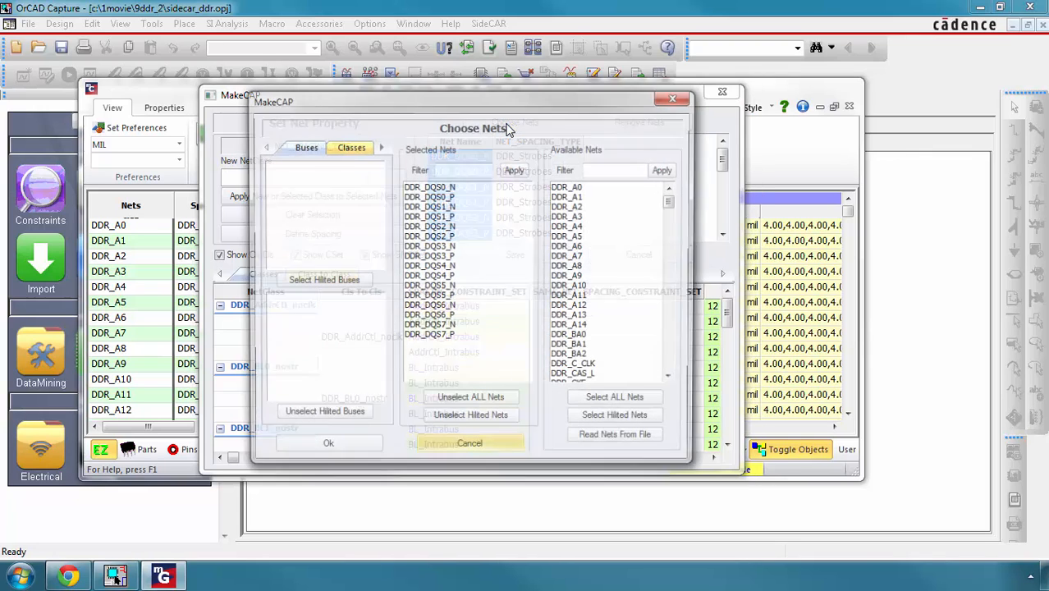
{"action": "left_click", "coordinate": [358, 153]}
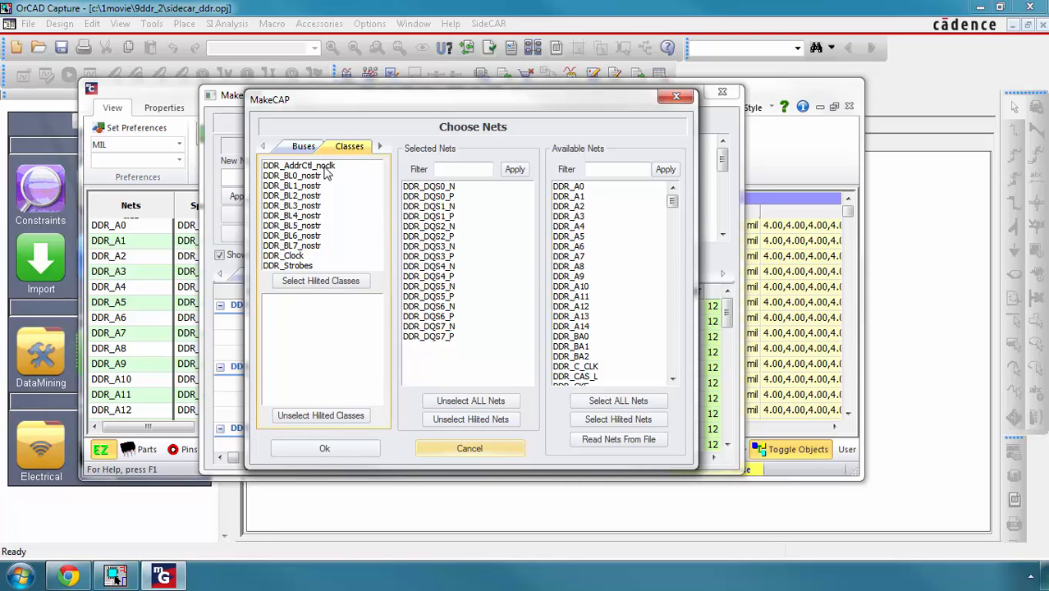
{"action": "left_click", "coordinate": [325, 167]}
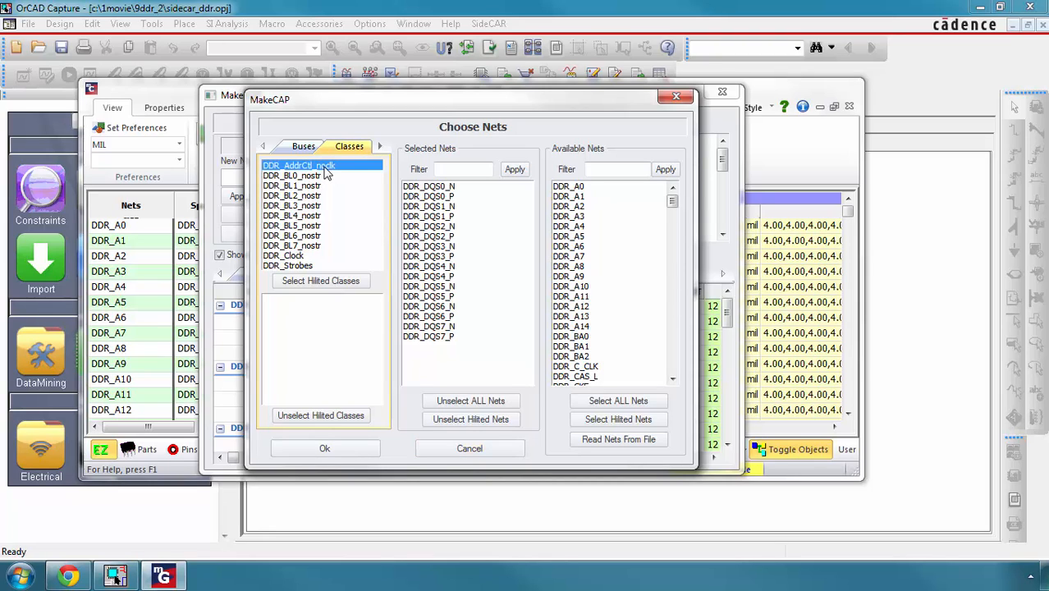
{"action": "left_click", "coordinate": [325, 281]}
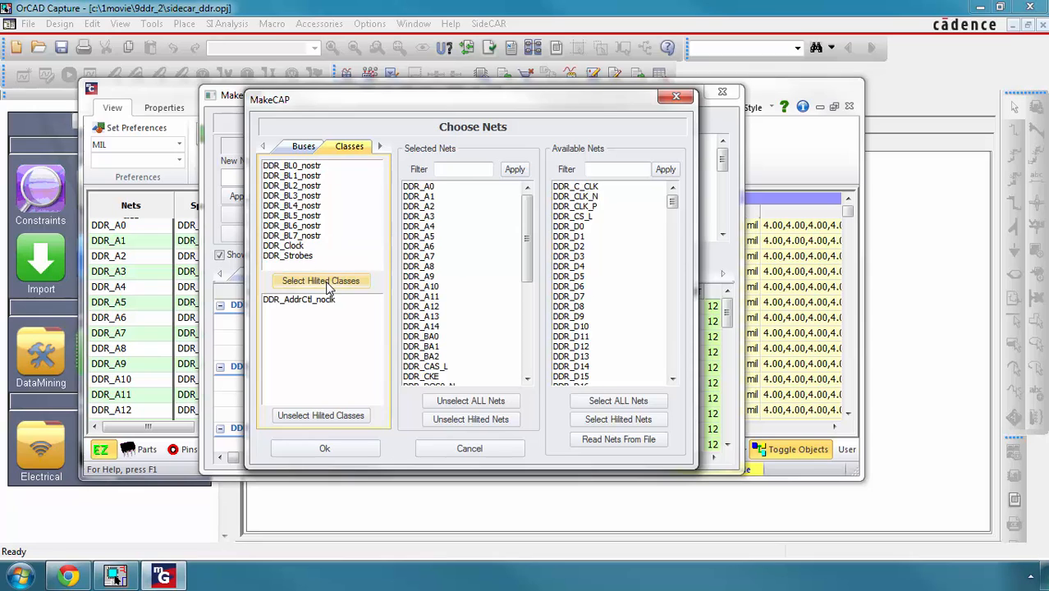
{"action": "left_click", "coordinate": [345, 447]}
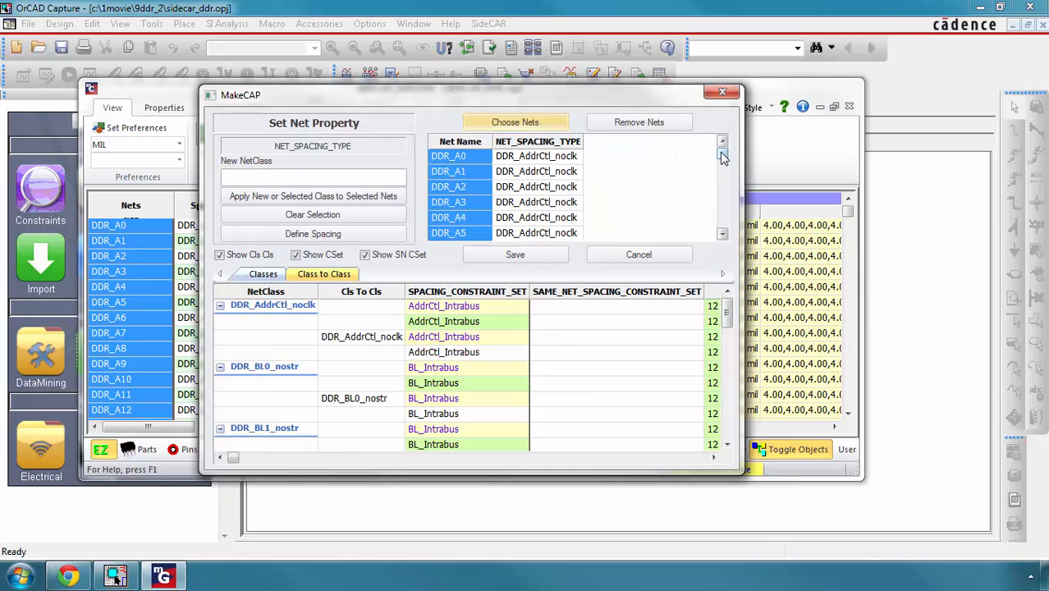
Examine the chosen nets and their classes by sorting the list by NET_SPACING_TYPE and by net name in both directions.
{"action": "mouse_move", "coordinate": [722, 153]}
{"action": "left_mouse_down"}
{"action": "mouse_move", "coordinate": [702, 227]}
{"action": "mouse_move", "coordinate": [715, 145]}
{"action": "left_mouse_up"}
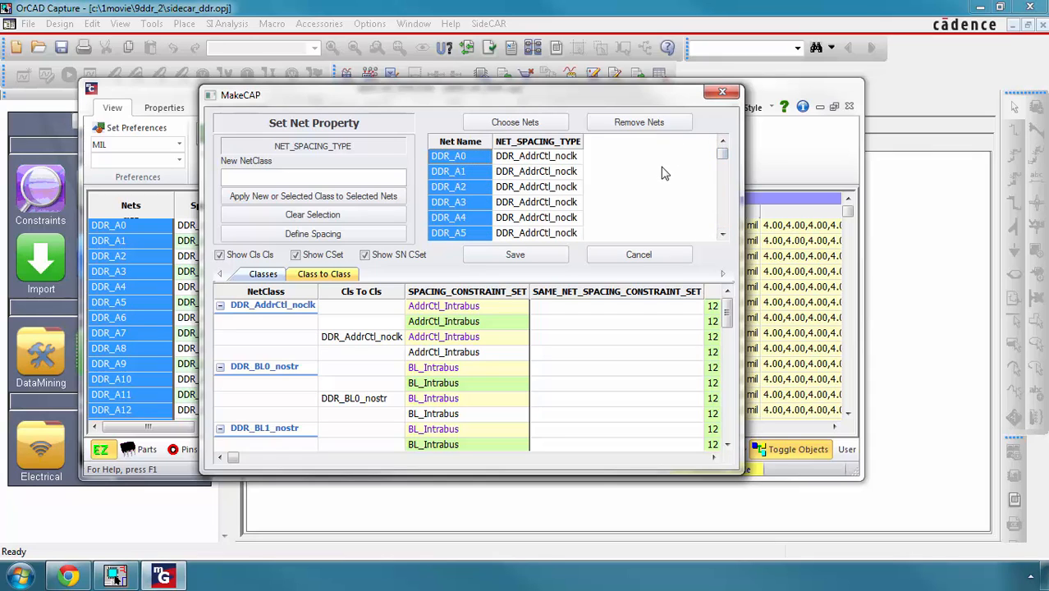
{"action": "left_click", "coordinate": [539, 143]}
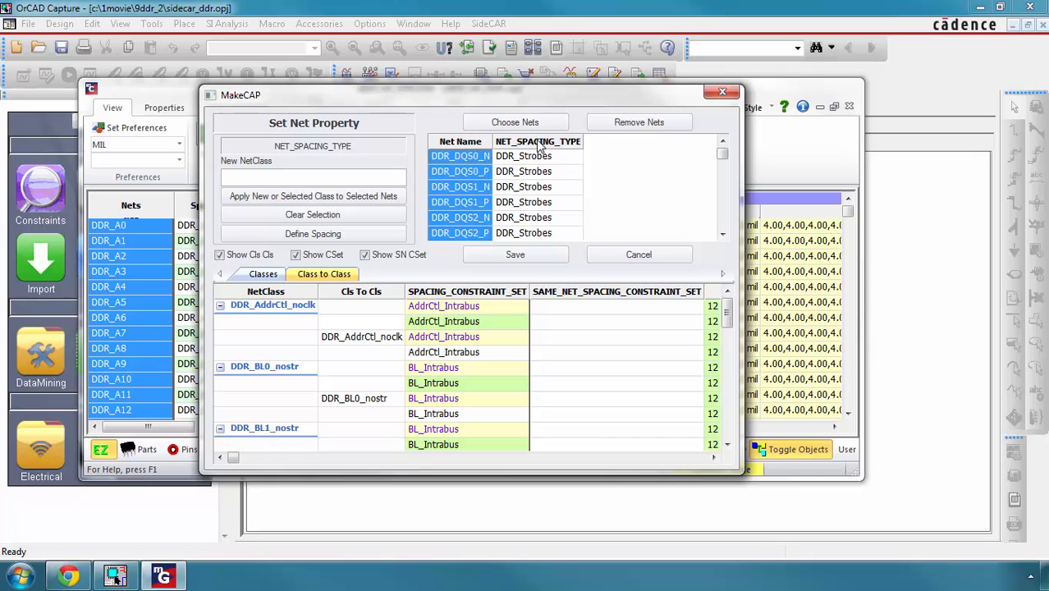
{"action": "left_click", "coordinate": [539, 142]}
{"action": "left_click", "coordinate": [464, 144]}
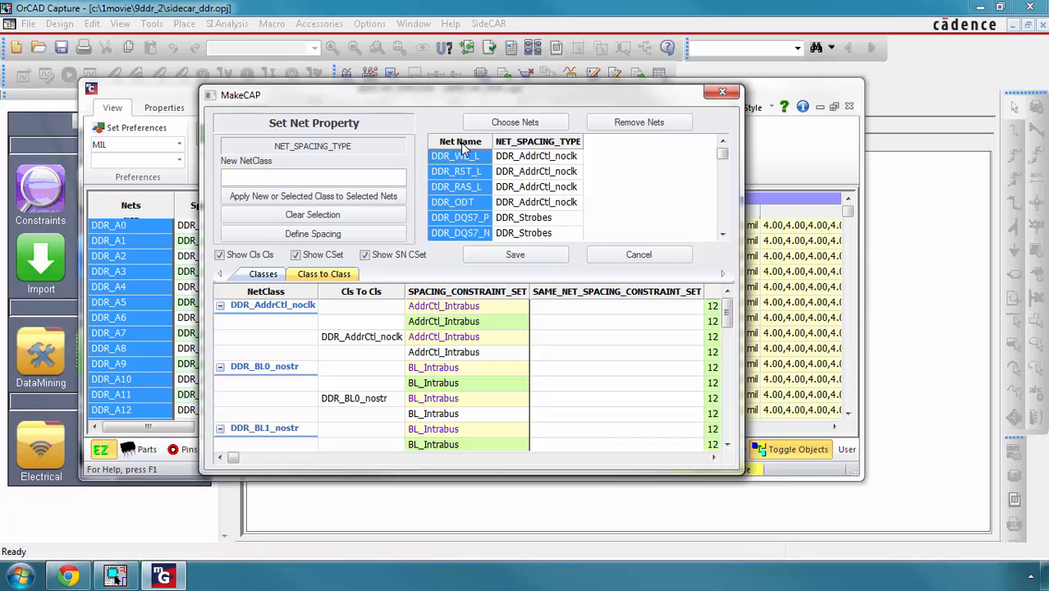
{"action": "left_click", "coordinate": [462, 143]}
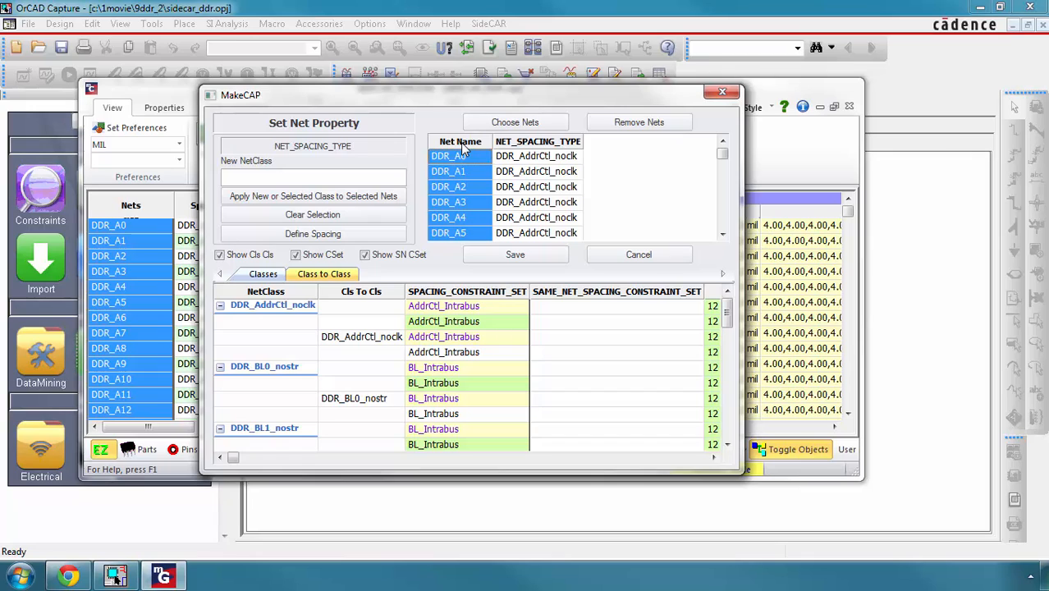
Add DDR_CLK_N and DDR_CLK_P to the chosen nets and accept the net selection.
{"action": "left_click", "coordinate": [506, 128]}
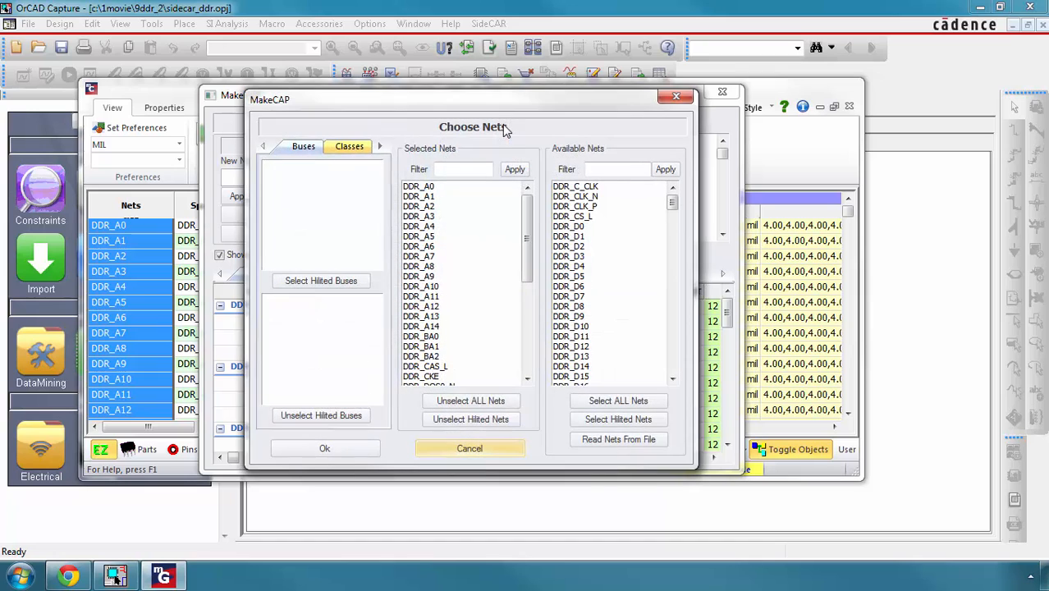
{"action": "left_click", "coordinate": [585, 197]}
{"action": "left_click", "coordinate": [582, 207], "text": "ctrl"}
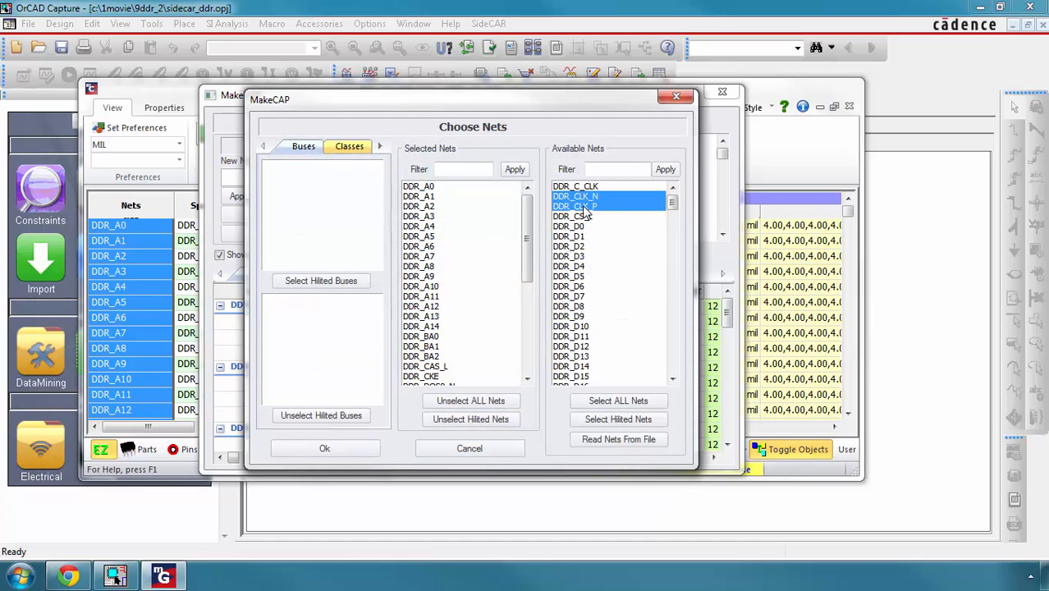
{"action": "left_click", "coordinate": [609, 422]}
{"action": "left_click", "coordinate": [325, 449]}
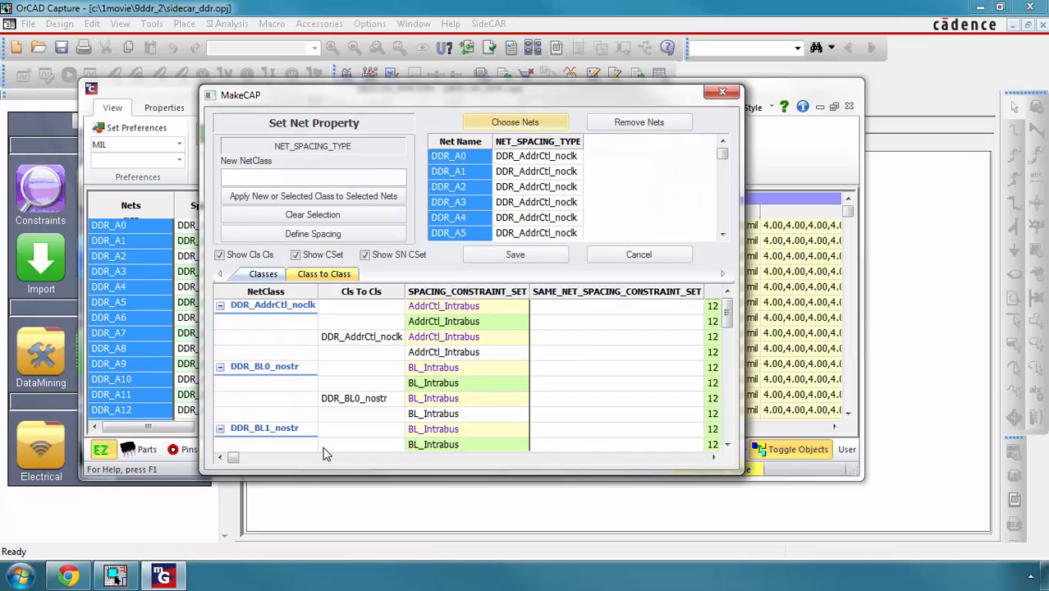
Sort the net list by NET_SPACING_TYPE and select only the unassigned nets DDR_CLK_N and DDR_CLK_P.
{"action": "left_click", "coordinate": [535, 146]}
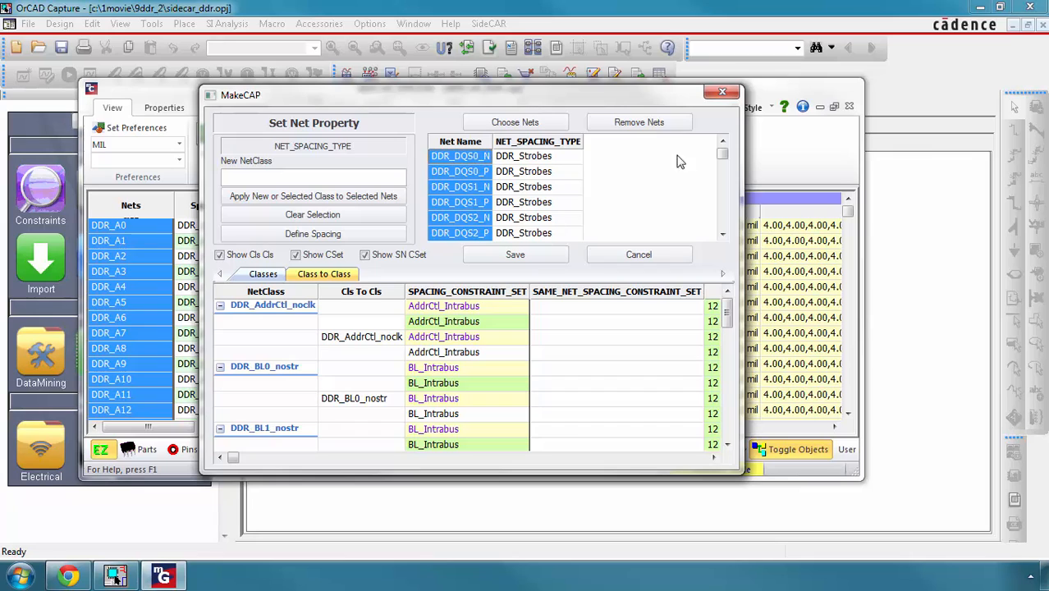
{"action": "left_click", "coordinate": [716, 207]}
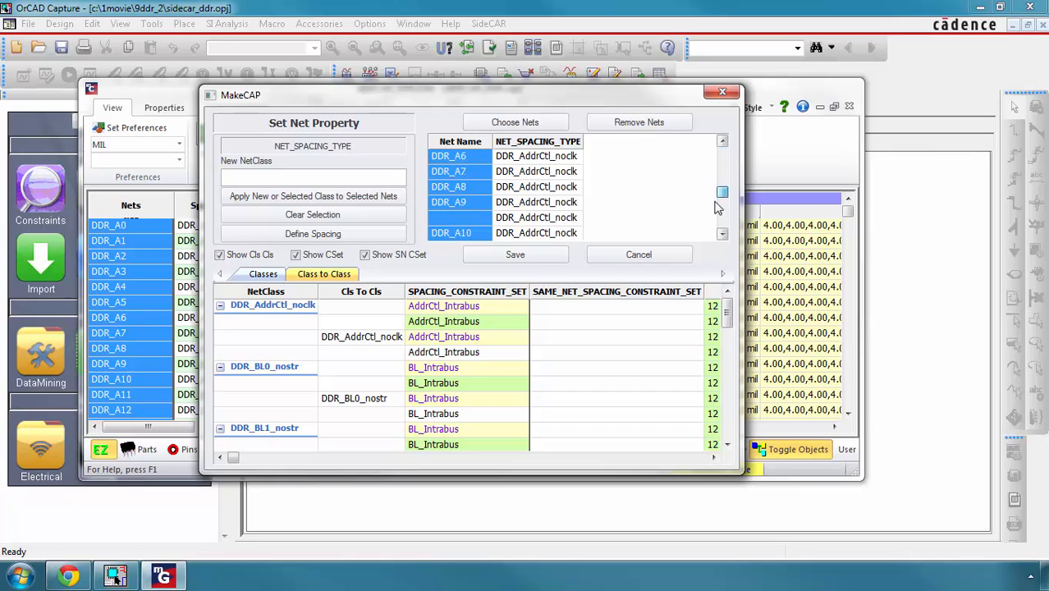
{"action": "left_click", "coordinate": [715, 206]}
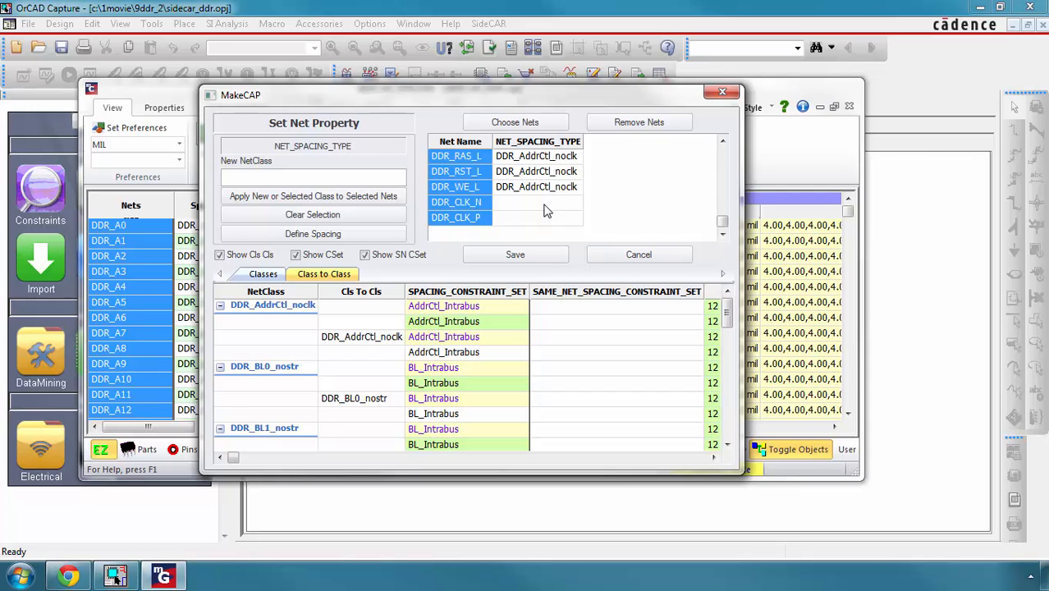
{"action": "left_click", "coordinate": [470, 203]}
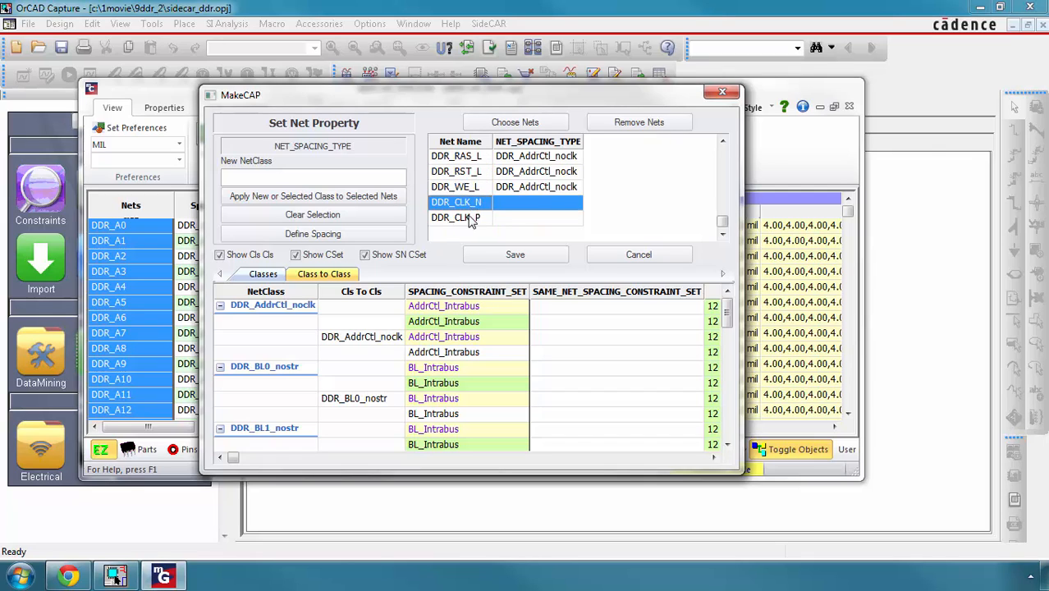
{"action": "left_click", "coordinate": [471, 218], "text": "ctrl"}
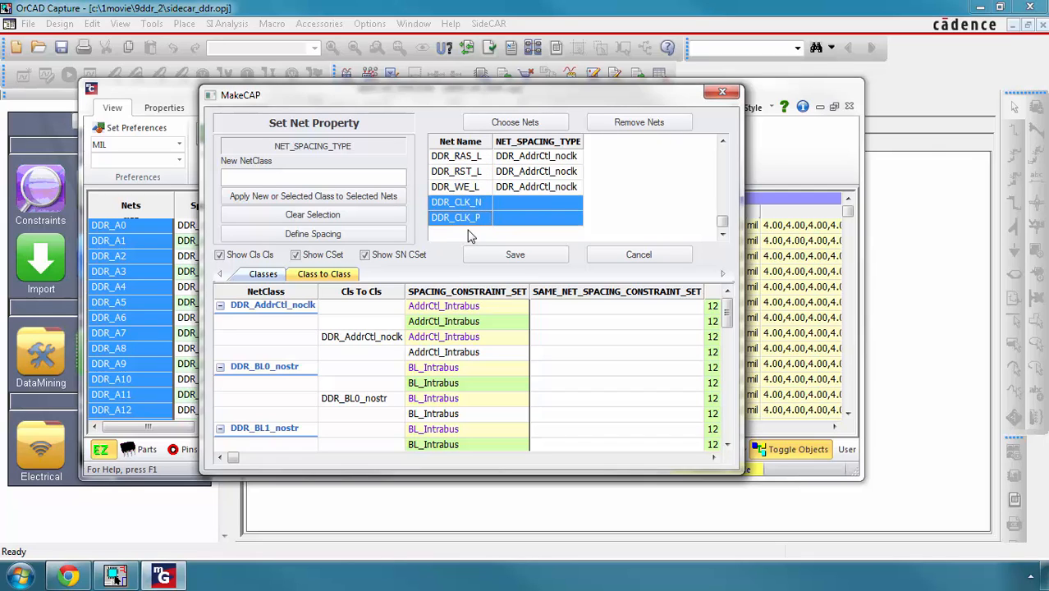
Hide the class-to-class, CSet and SN CSet details and apply the DDR_Clock class to the two selected clock nets.
{"action": "left_click", "coordinate": [296, 255]}
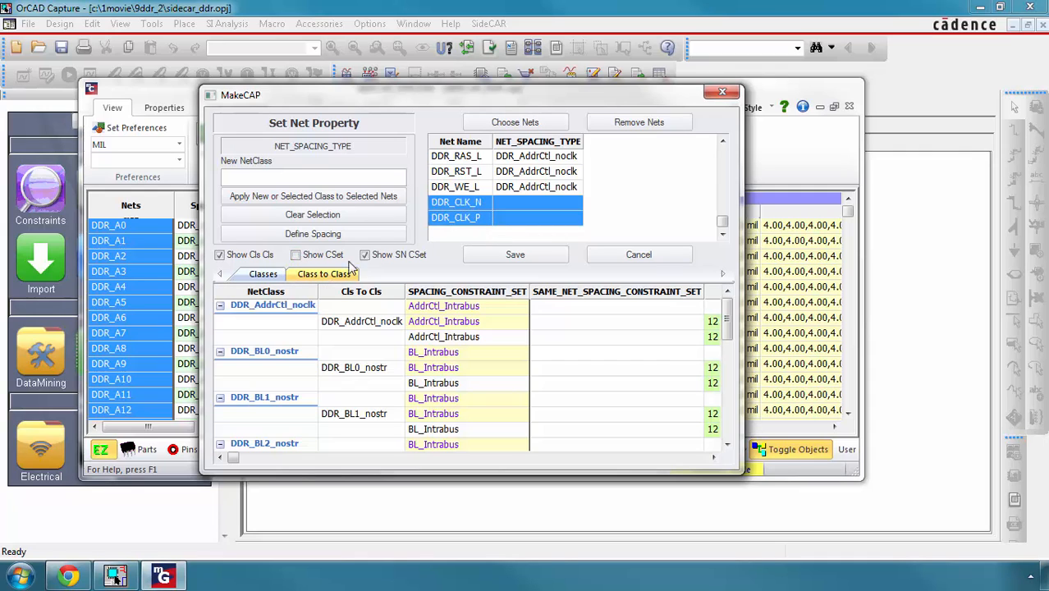
{"action": "left_click", "coordinate": [365, 256]}
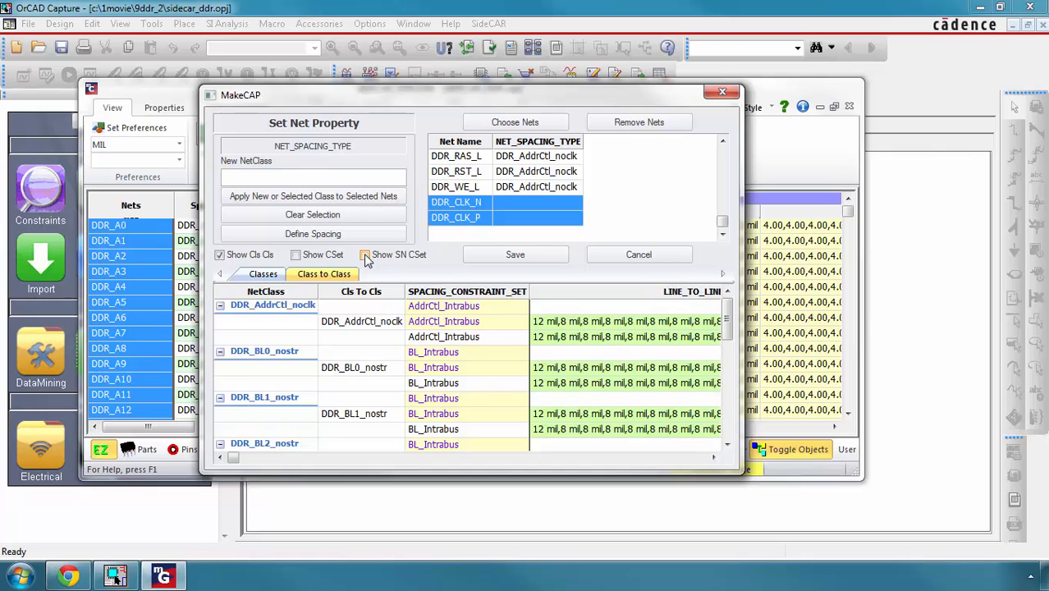
{"action": "left_click", "coordinate": [221, 256]}
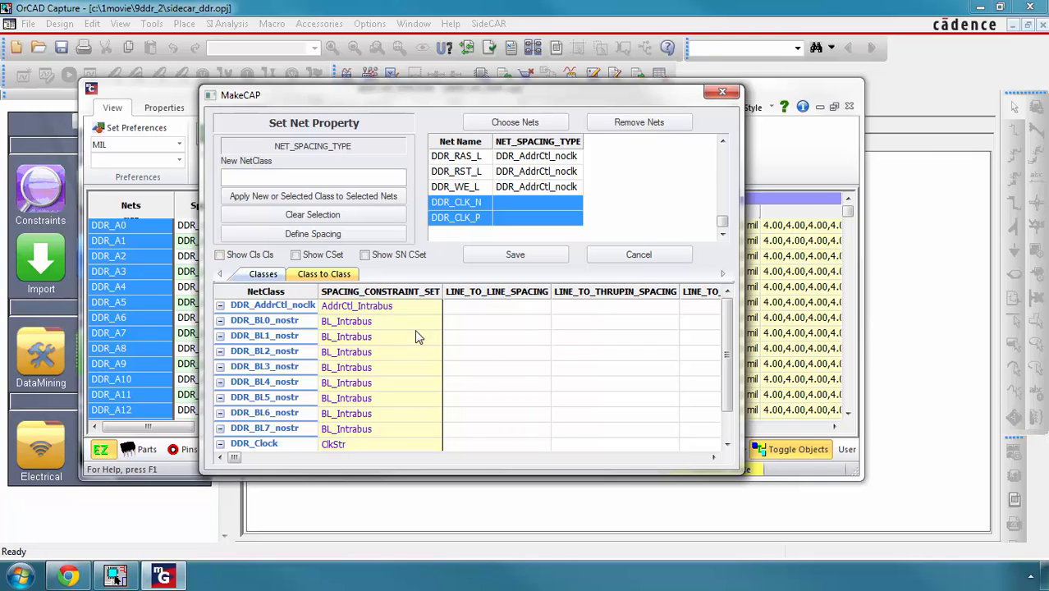
{"action": "scroll", "coordinate": [289, 451], "scroll_direction": "down", "scroll_amount": 1}
{"action": "left_click", "coordinate": [292, 443]}
{"action": "left_click", "coordinate": [292, 416]}
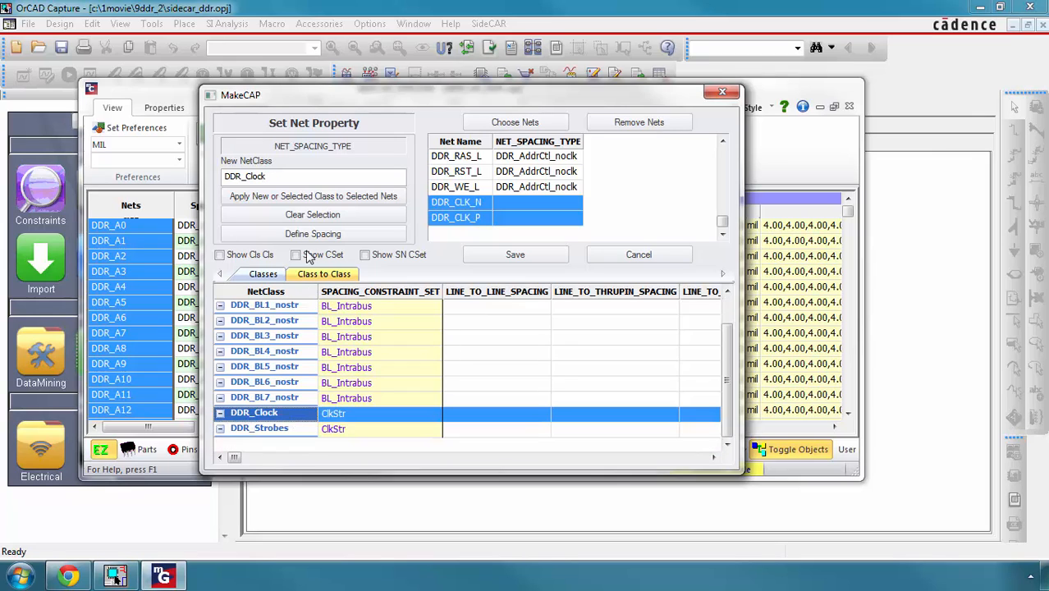
{"action": "left_click", "coordinate": [314, 197]}
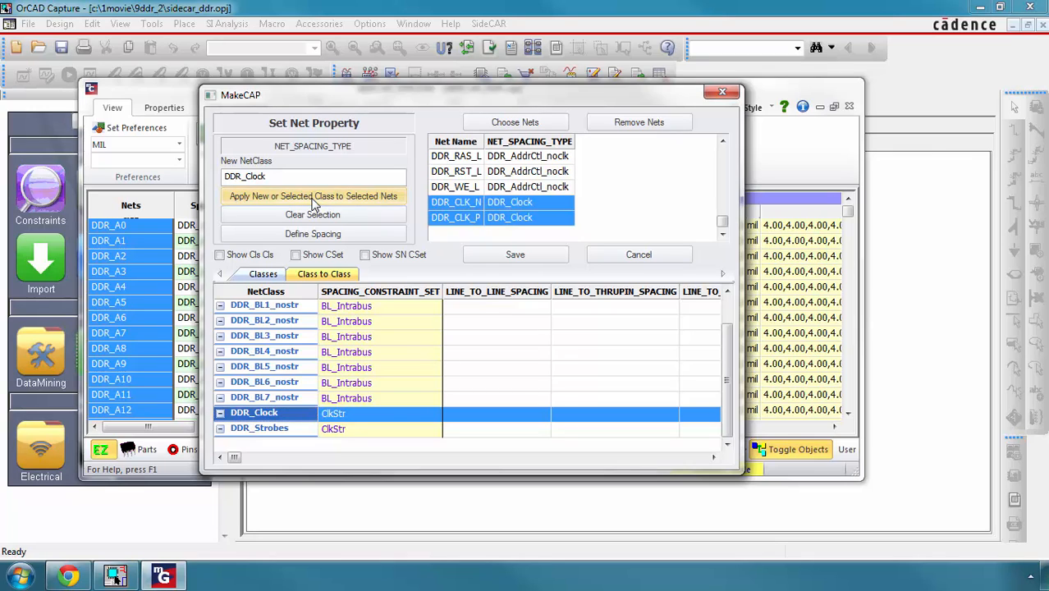
Clear all selected nets, filter the available nets by DDR_D* and add all matching nets to the selected nets.
{"action": "left_click", "coordinate": [514, 123]}
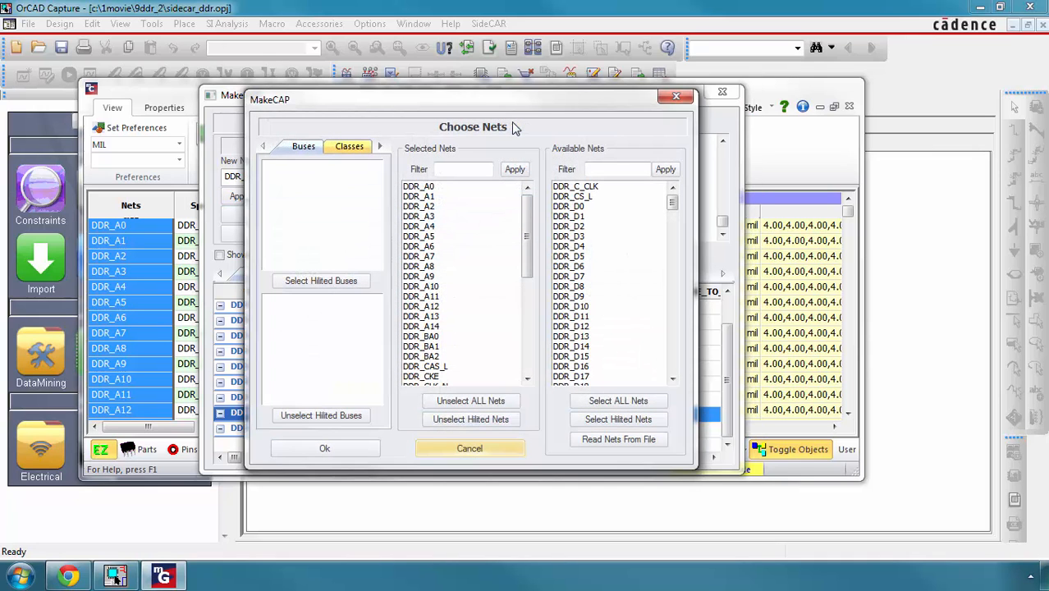
{"action": "left_click", "coordinate": [471, 402]}
{"action": "scroll", "coordinate": [624, 205], "scroll_direction": "down", "scroll_amount": 12}
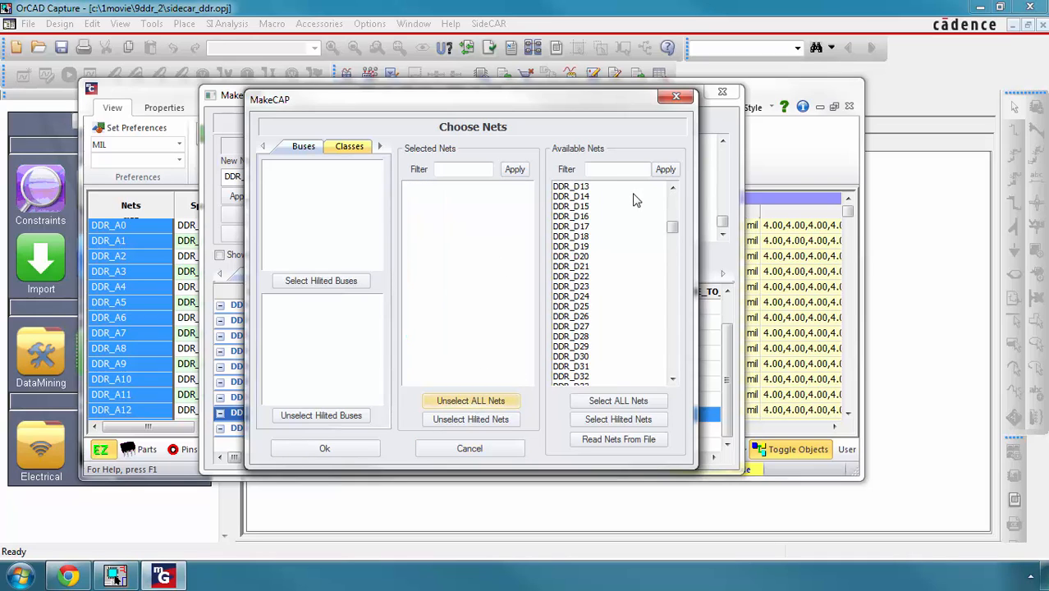
{"action": "left_click", "coordinate": [607, 168]}
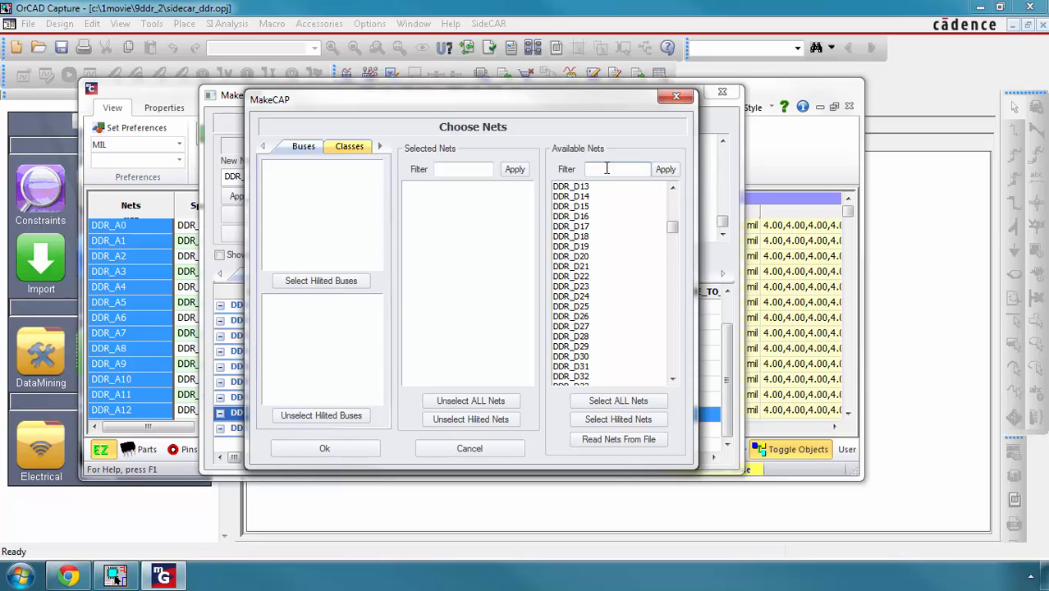
{"action": "type", "text": "DDR_D*"}
{"action": "left_click", "coordinate": [664, 170]}
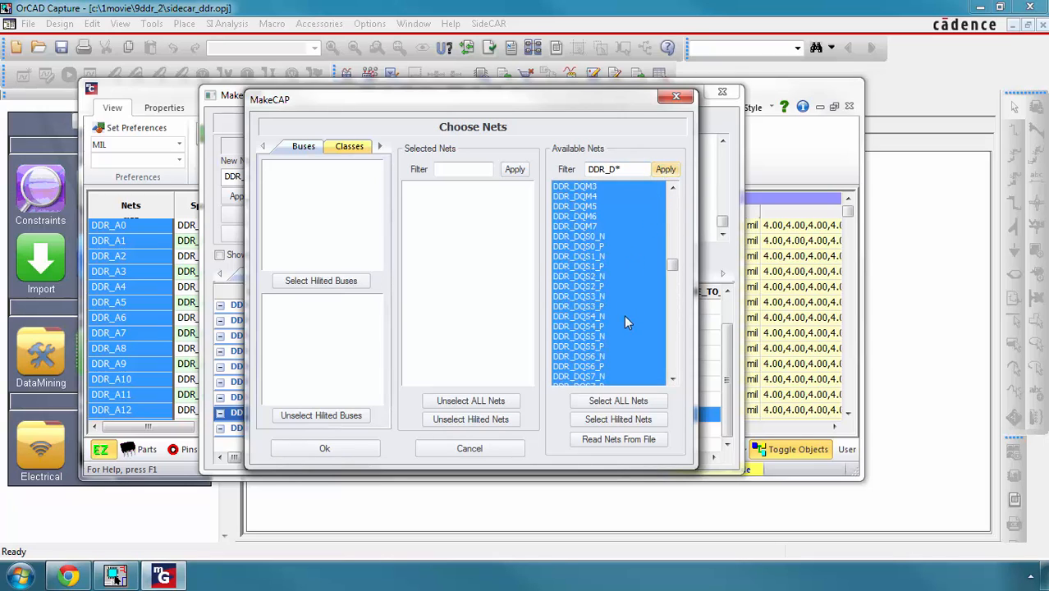
{"action": "left_click", "coordinate": [612, 415]}
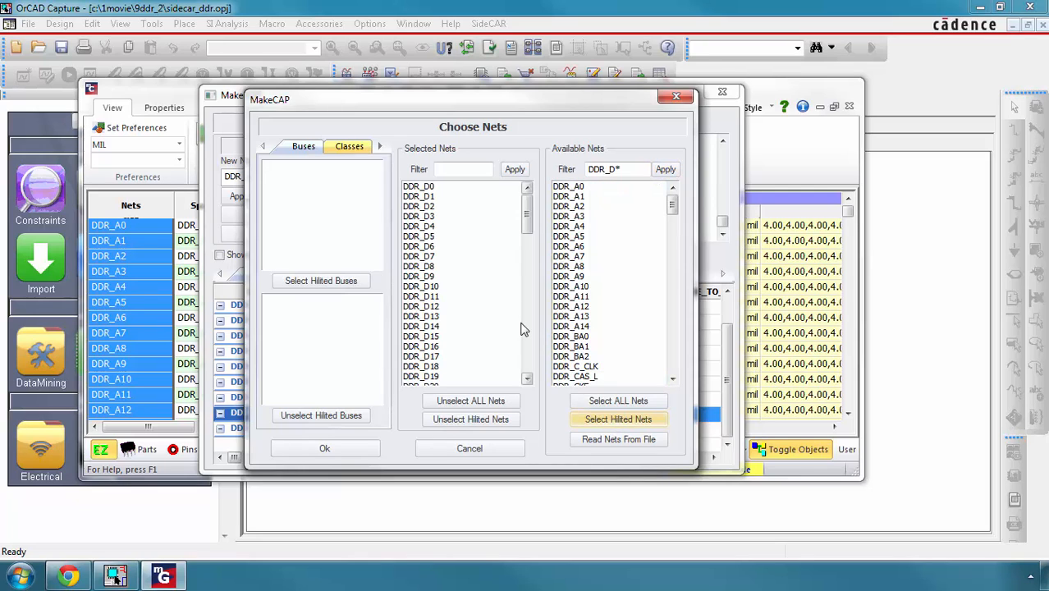
Remove the strobe nets from the chosen nets by adding and removing the DDR_Strobes class, and accept the net selection.
{"action": "left_click_drag", "start_coordinate": [525, 220], "coordinate": [529, 361]}
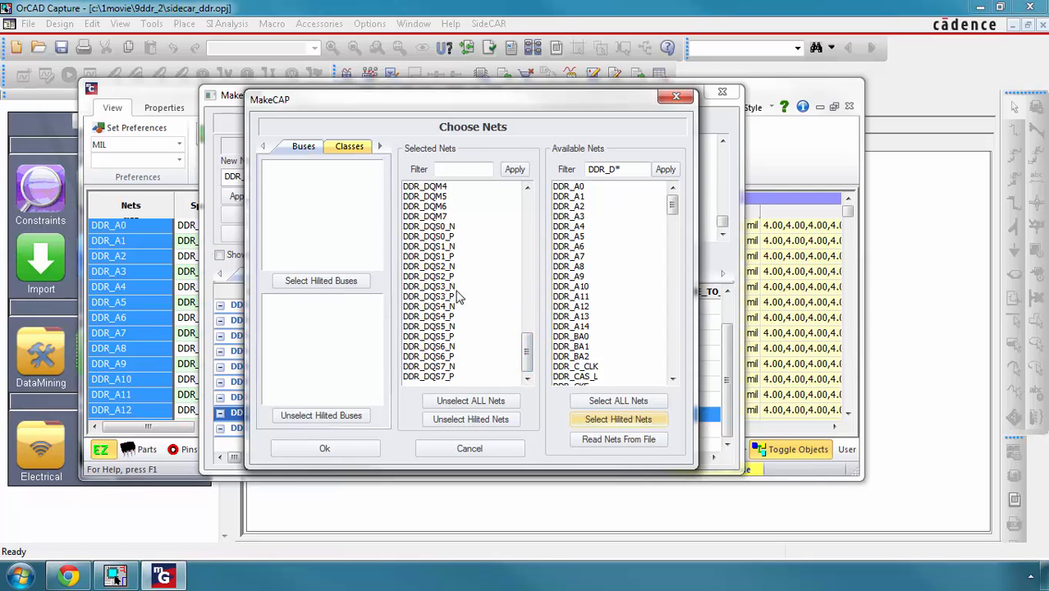
{"action": "left_click", "coordinate": [350, 150]}
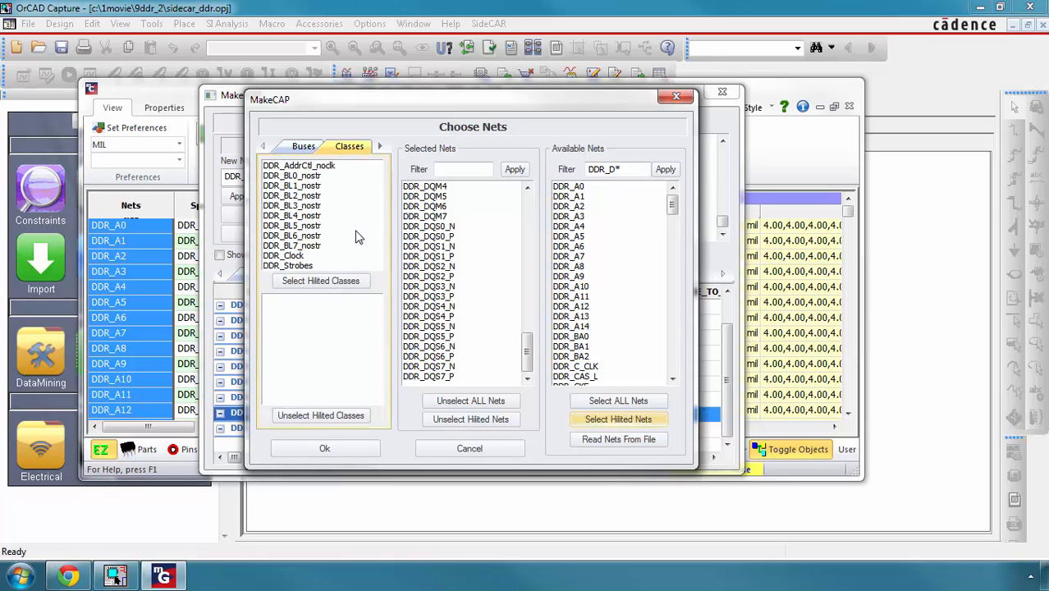
{"action": "left_click", "coordinate": [296, 266]}
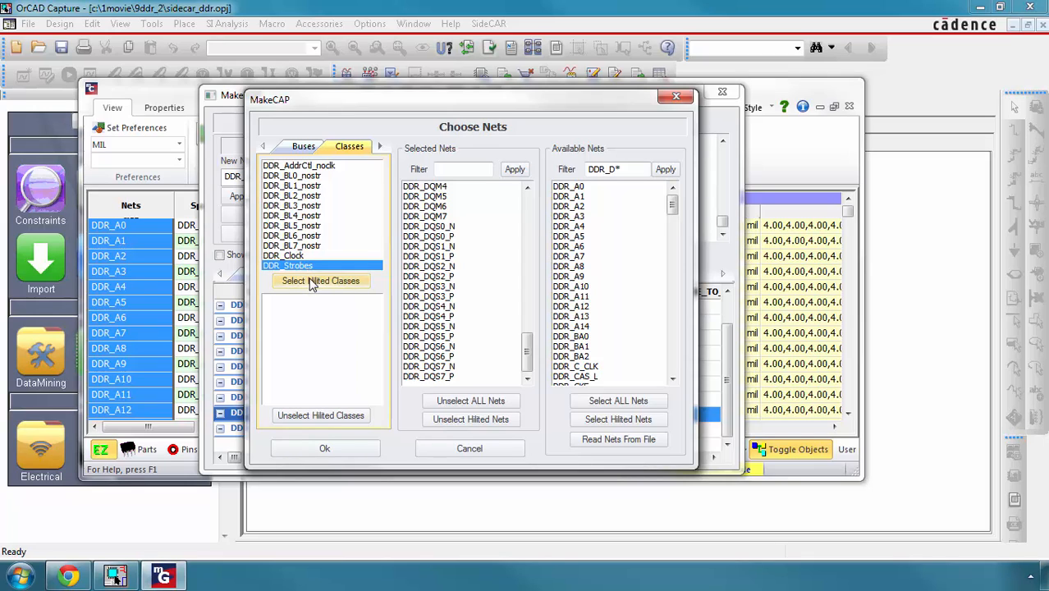
{"action": "left_click", "coordinate": [309, 279]}
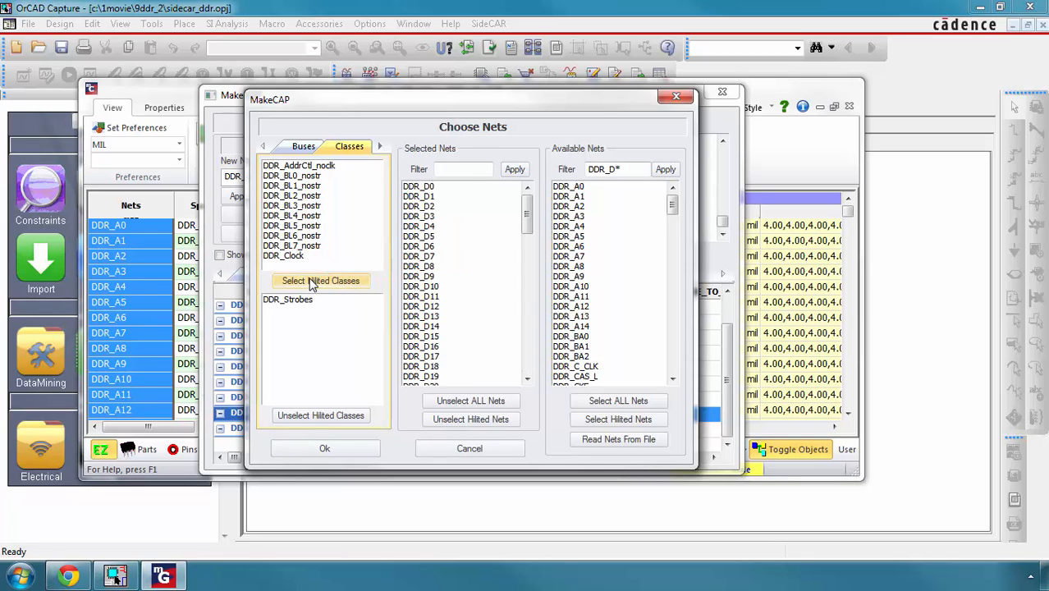
{"action": "left_click_drag", "start_coordinate": [526, 227], "coordinate": [538, 206]}
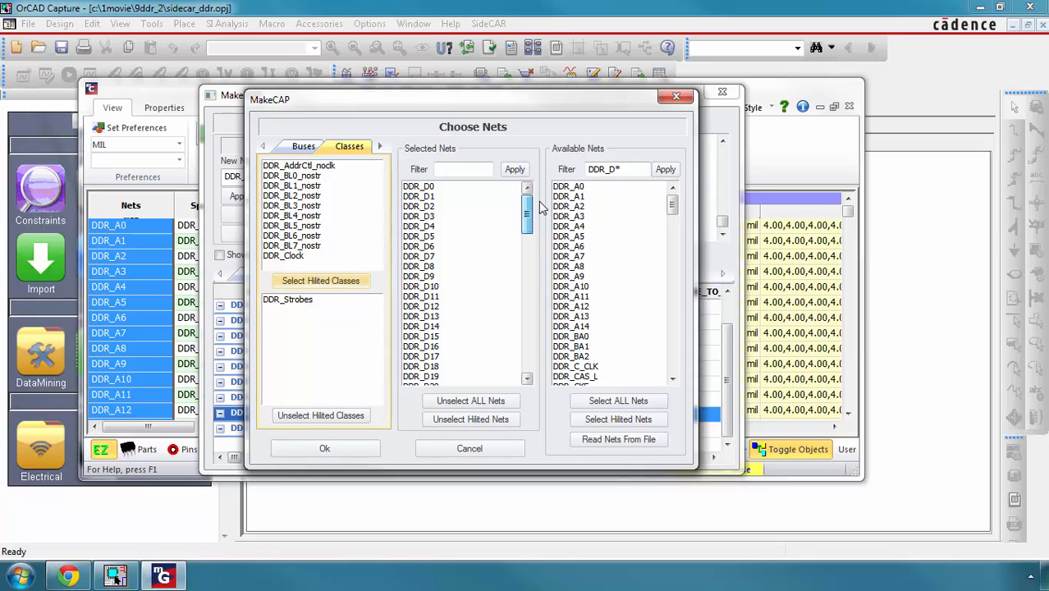
{"action": "left_click", "coordinate": [296, 300]}
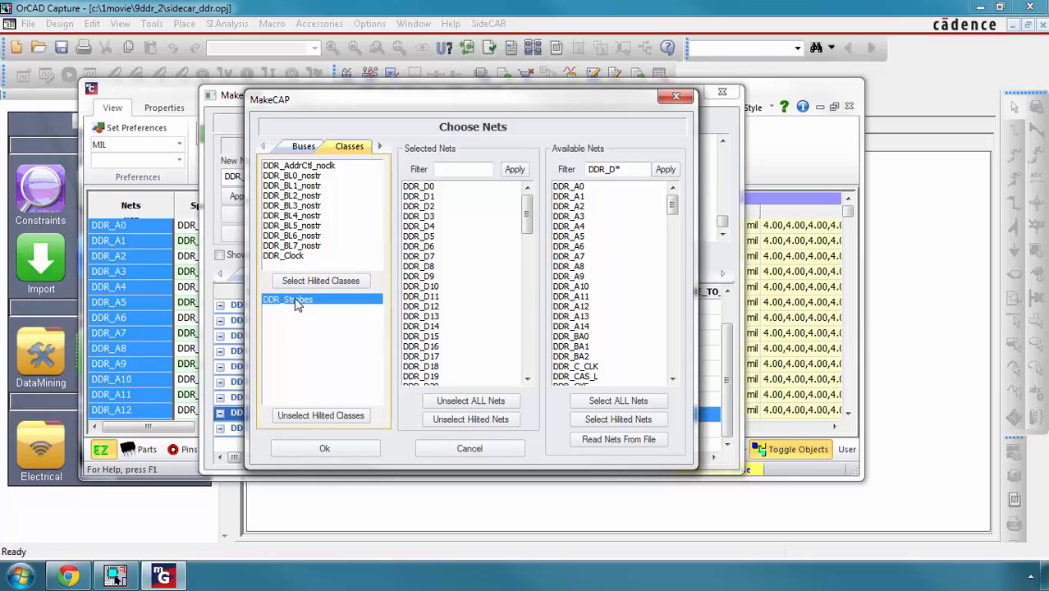
{"action": "left_click", "coordinate": [327, 416]}
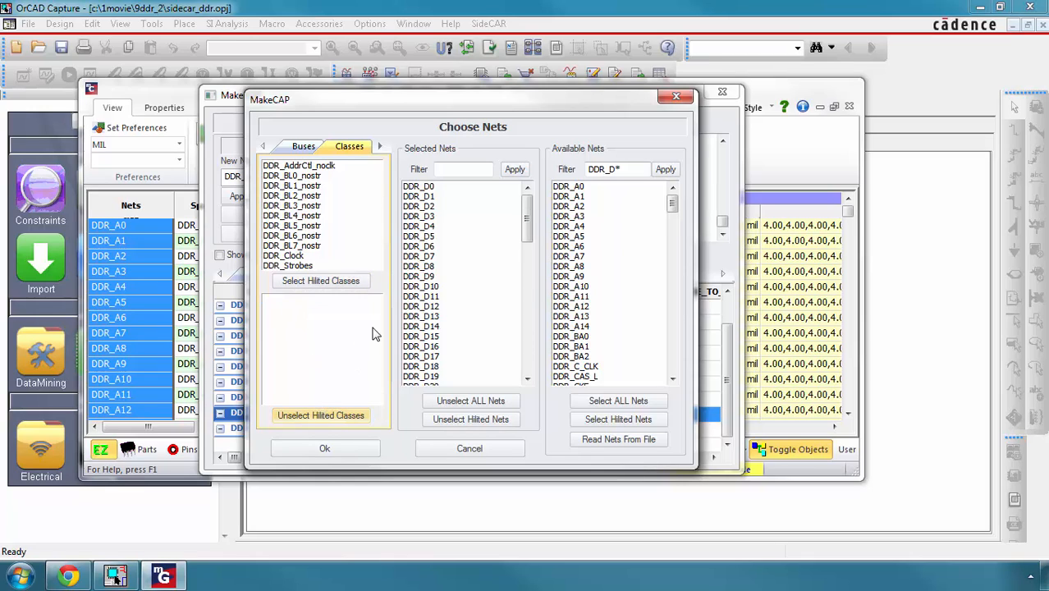
{"action": "left_click_drag", "start_coordinate": [527, 234], "coordinate": [490, 253]}
{"action": "left_click", "coordinate": [358, 455]}
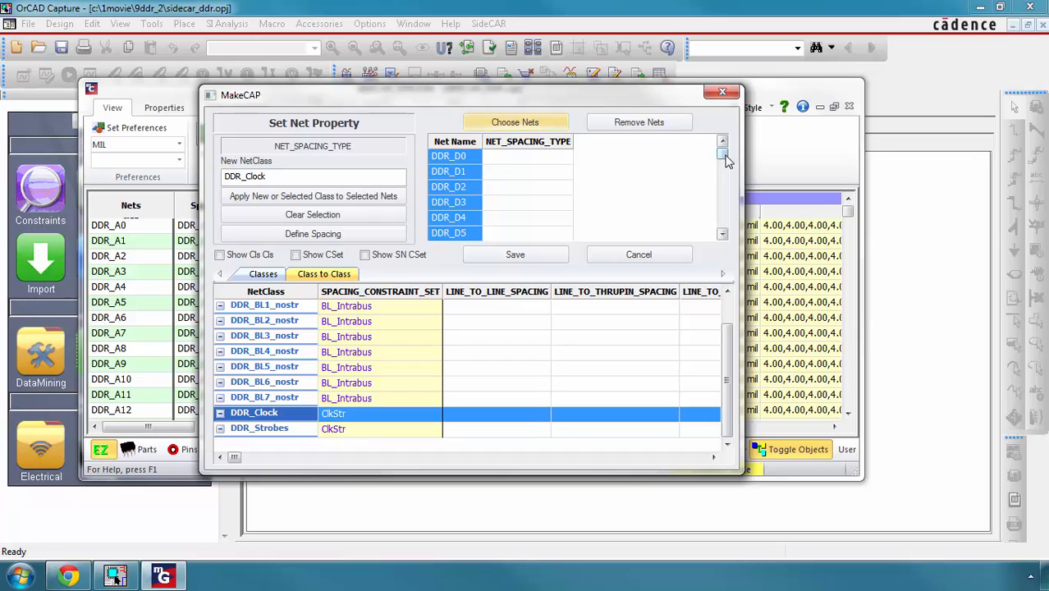
Select nets DDR_D0 through DDR_D7 in the net list and apply the DDR_BL0_nostr class to them.
{"action": "left_click_drag", "start_coordinate": [721, 154], "coordinate": [717, 193]}
{"action": "left_click_drag", "start_coordinate": [721, 209], "coordinate": [721, 152]}
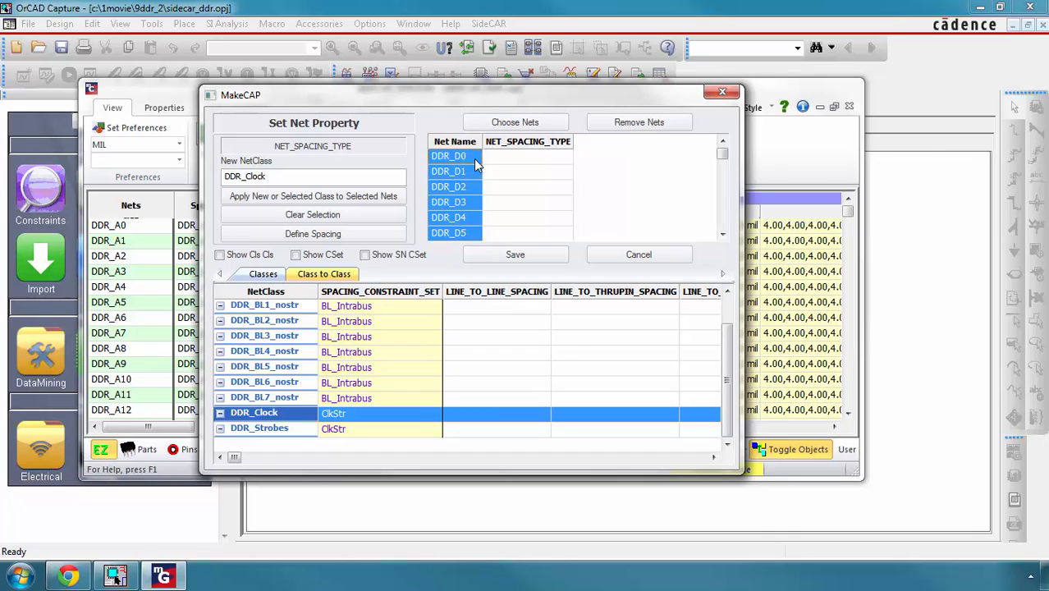
{"action": "scroll", "coordinate": [469, 197], "scroll_direction": "down", "scroll_amount": 1}
{"action": "left_click", "coordinate": [464, 217]}
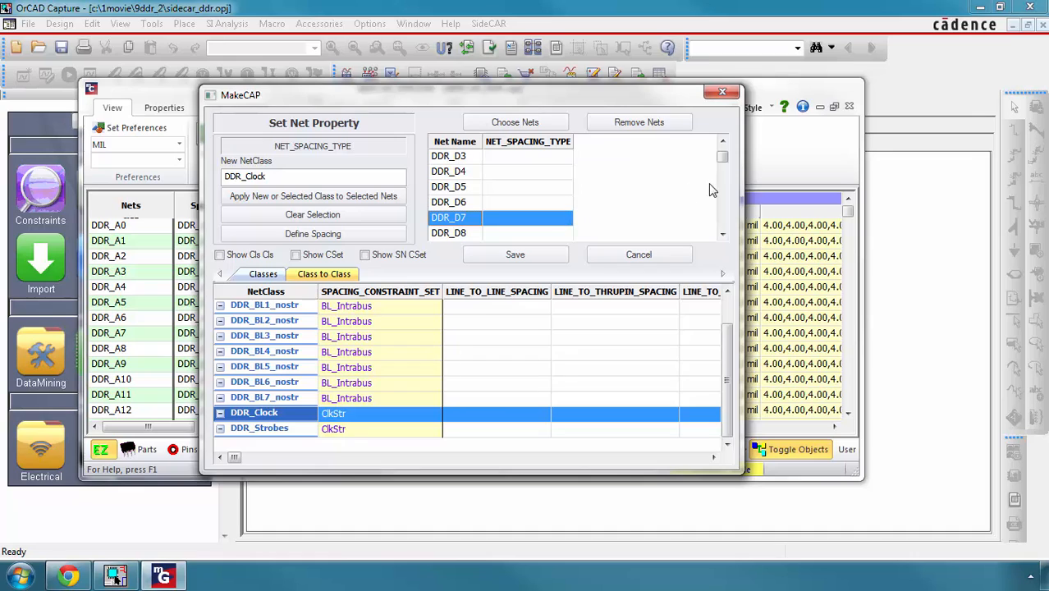
{"action": "left_click", "coordinate": [722, 142]}
{"action": "left_click", "coordinate": [722, 143]}
{"action": "left_click", "coordinate": [722, 142]}
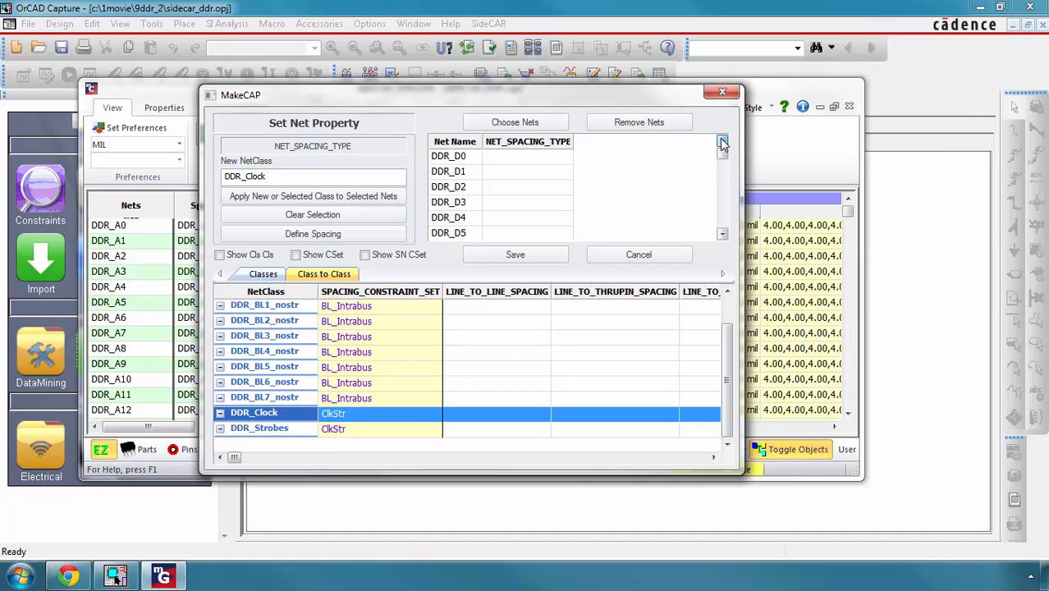
{"action": "left_click", "coordinate": [438, 158], "text": "shift"}
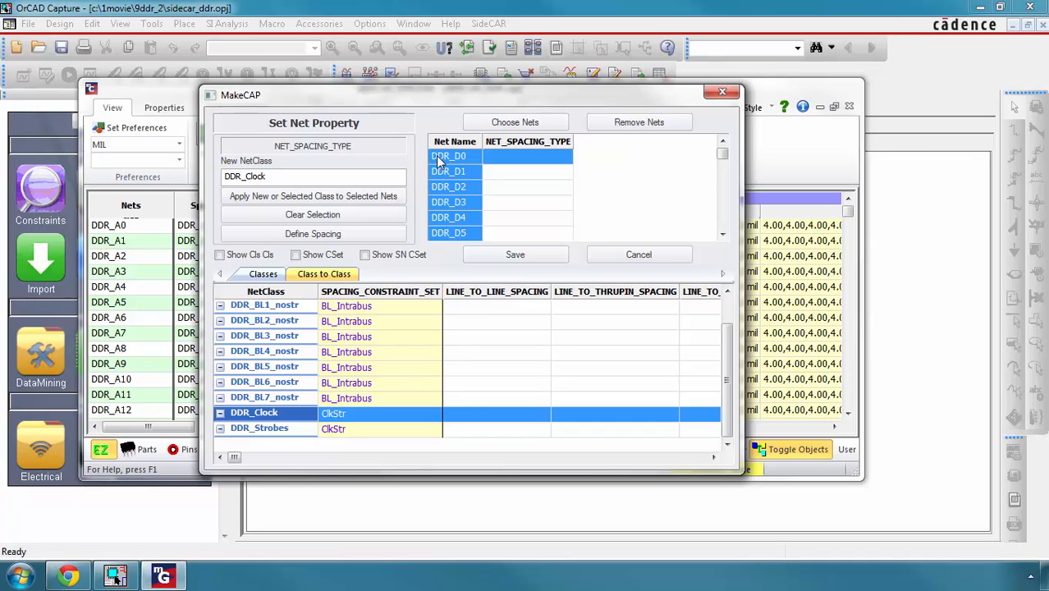
{"action": "scroll", "coordinate": [279, 345], "scroll_direction": "up", "scroll_amount": 1}
{"action": "left_click", "coordinate": [278, 323]}
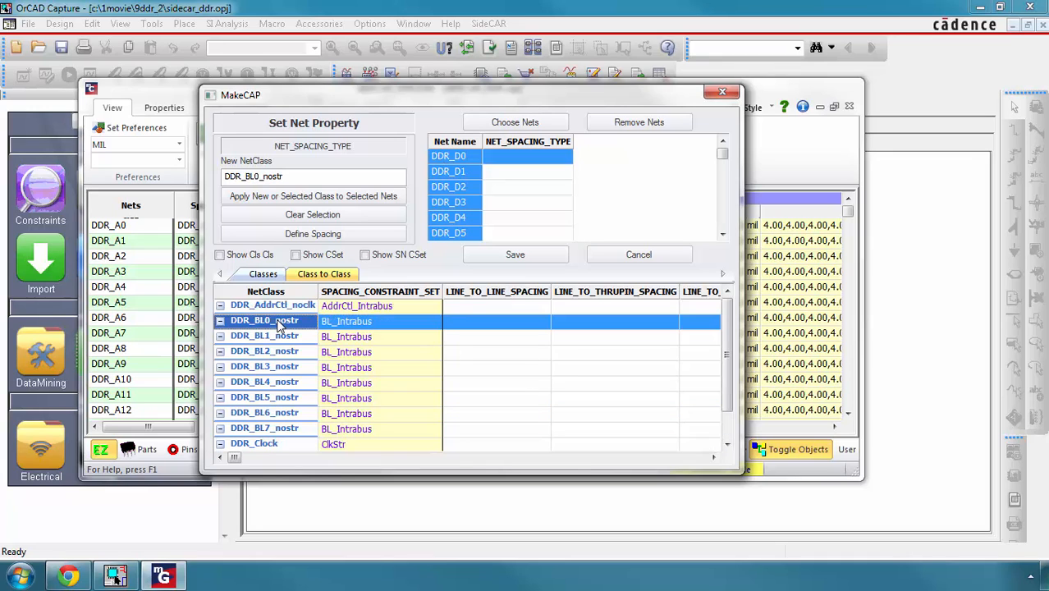
{"action": "left_click", "coordinate": [293, 194]}
Select nets DDR_D8 through DDR_D15 in the net list and apply the DDR_BL1_nostr class to them.
{"action": "scroll", "coordinate": [492, 223], "scroll_direction": "down", "scroll_amount": 4}
{"action": "left_click", "coordinate": [706, 218]}
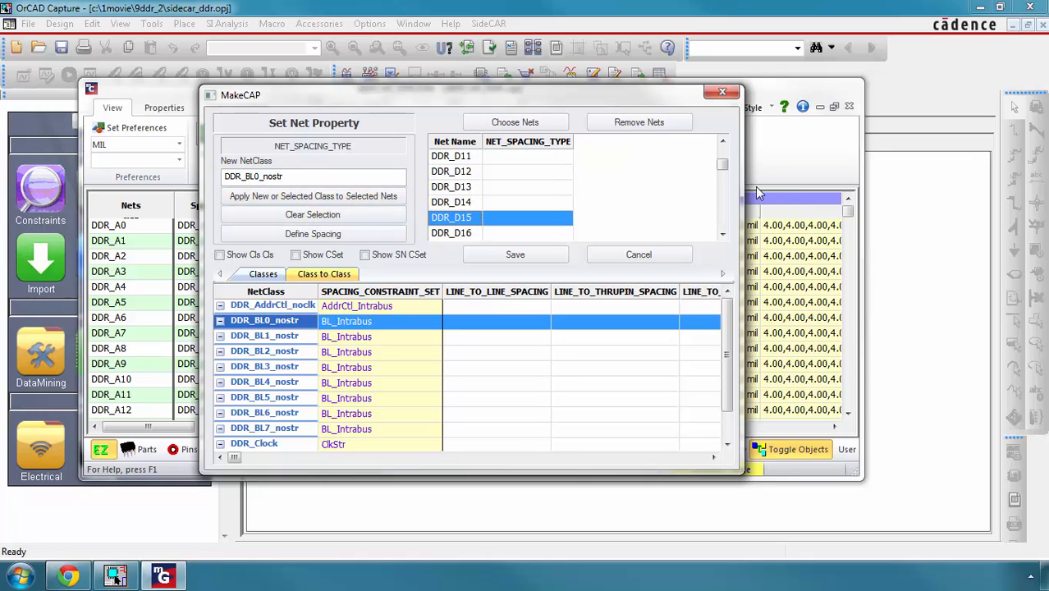
{"action": "left_click", "coordinate": [726, 141]}
{"action": "left_click", "coordinate": [727, 141]}
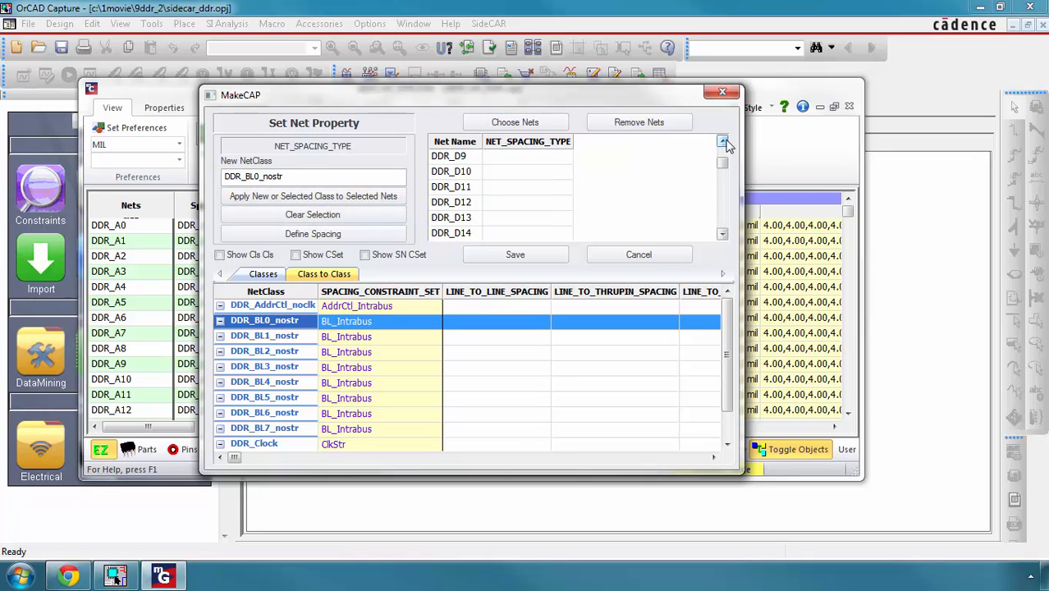
{"action": "left_click", "coordinate": [726, 141]}
{"action": "left_click", "coordinate": [727, 141]}
{"action": "left_click_drag", "start_coordinate": [464, 178], "coordinate": [459, 233]}
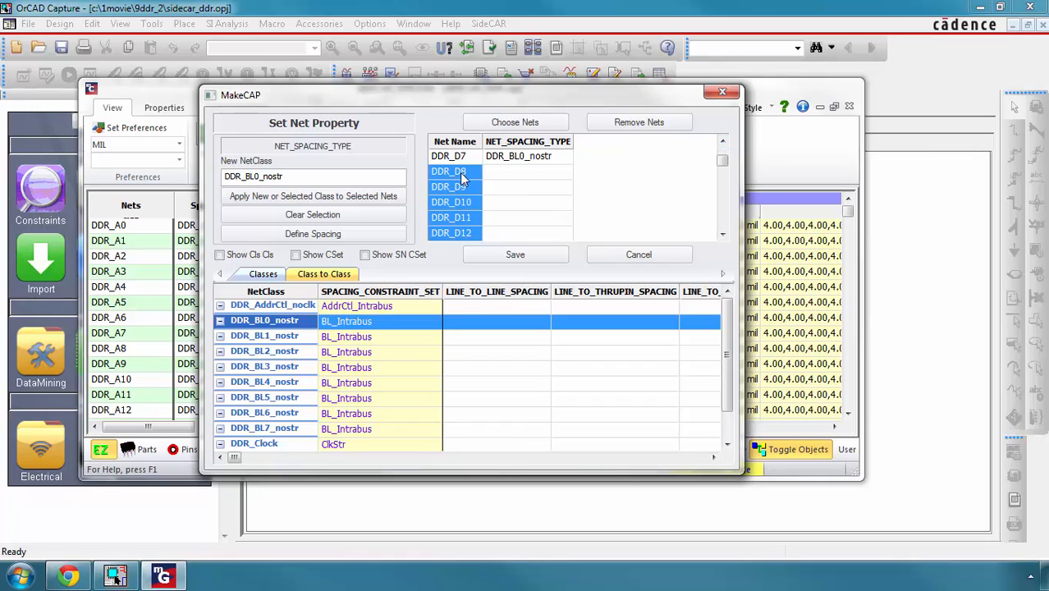
{"action": "left_click", "coordinate": [264, 336]}
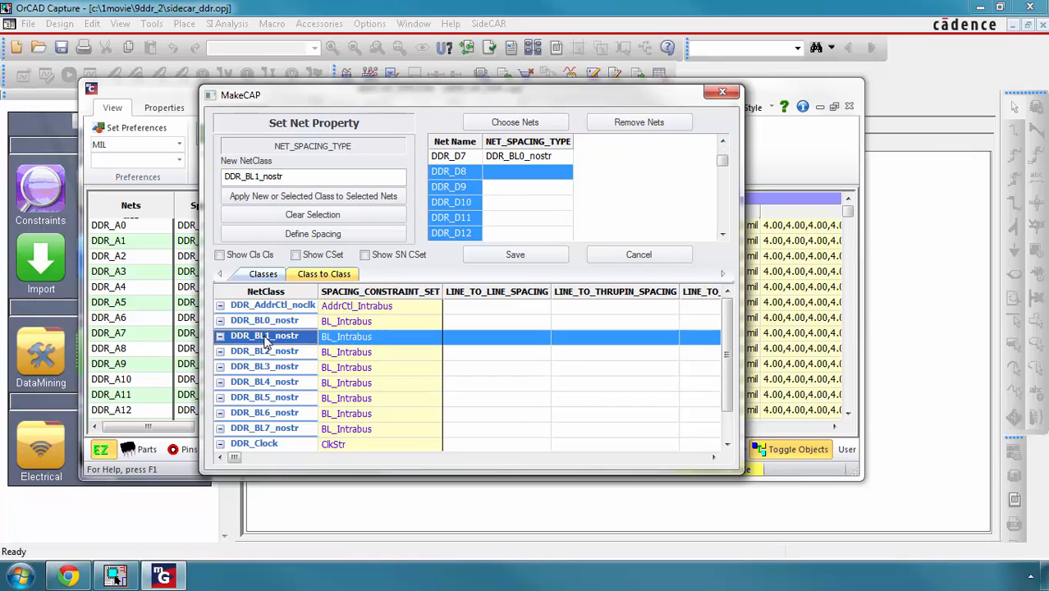
{"action": "left_click", "coordinate": [314, 199]}
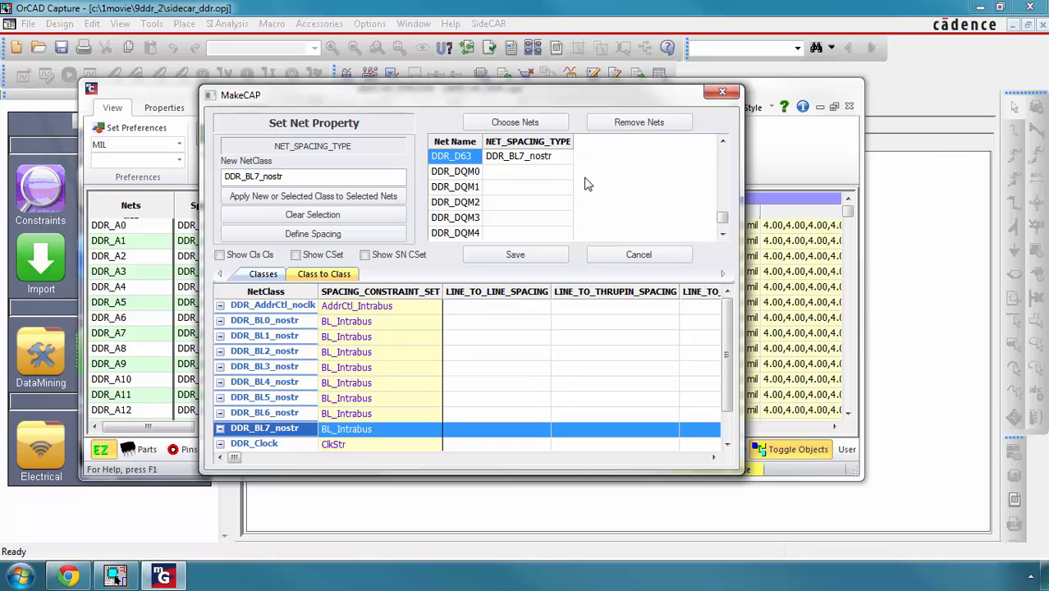
Apply the DDR_BL0_nostr class to net DDR_DQM0, and pick DDR_BL1_nostr for net DDR_DQM1.
{"action": "mouse_move", "coordinate": [722, 217]}
{"action": "left_mouse_down"}
{"action": "mouse_move", "coordinate": [723, 146]}
{"action": "mouse_move", "coordinate": [711, 220]}
{"action": "left_mouse_up"}
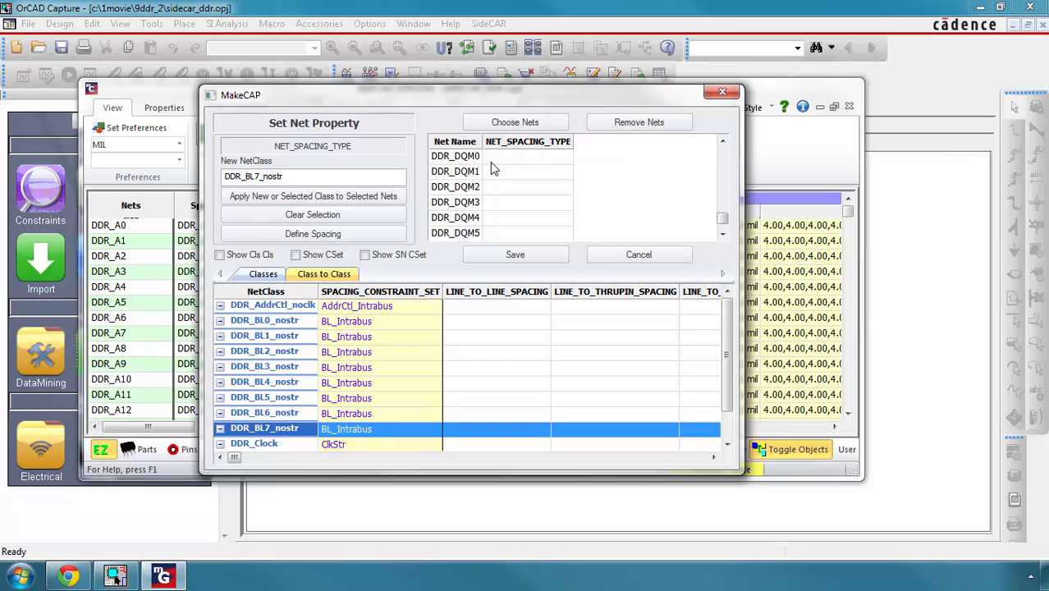
{"action": "left_click", "coordinate": [470, 159]}
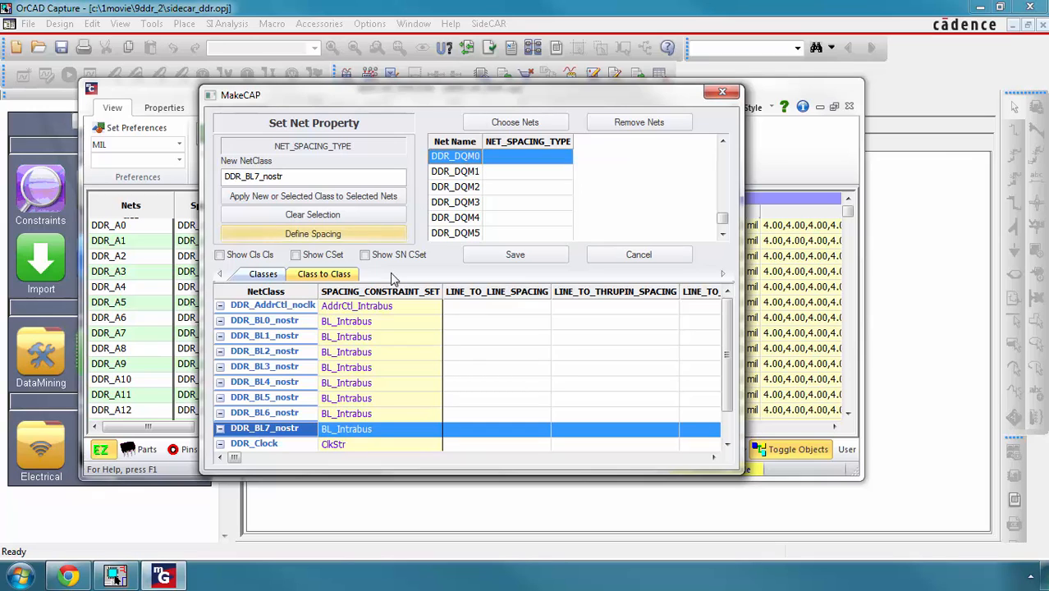
{"action": "left_click", "coordinate": [289, 324]}
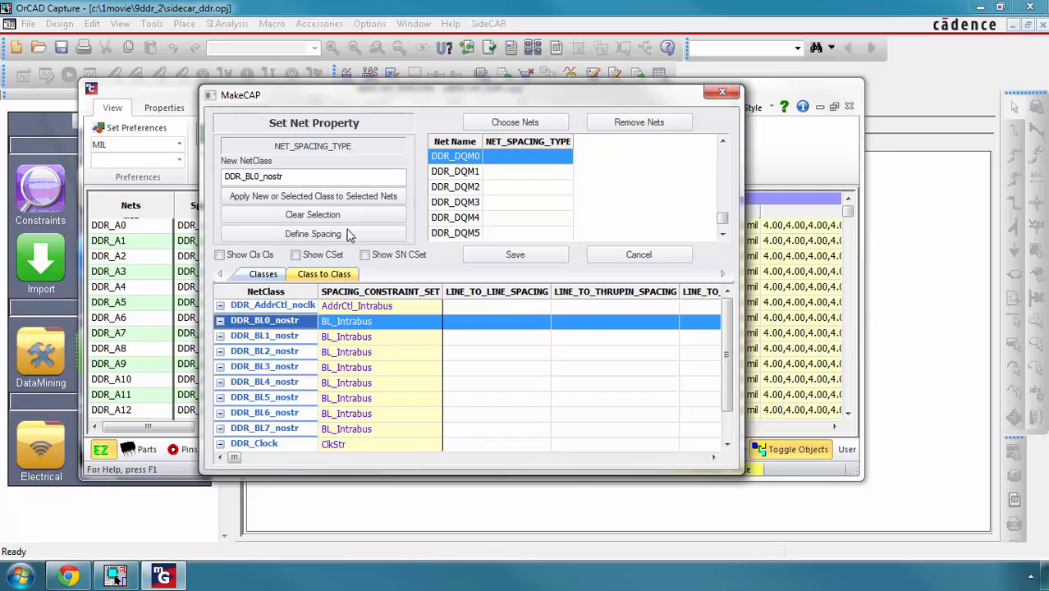
{"action": "left_click", "coordinate": [346, 197]}
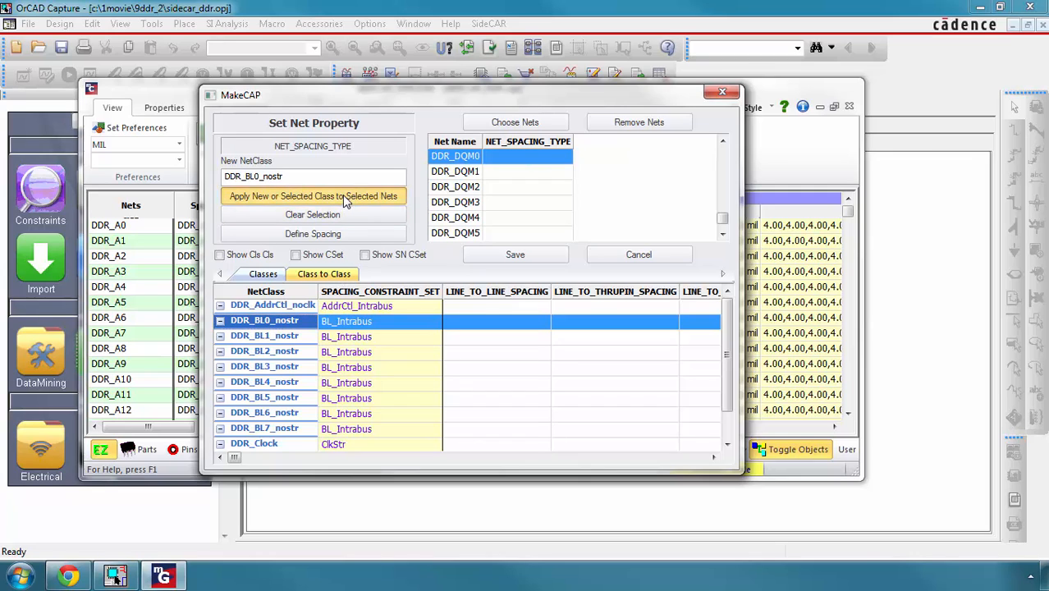
{"action": "left_click", "coordinate": [498, 172]}
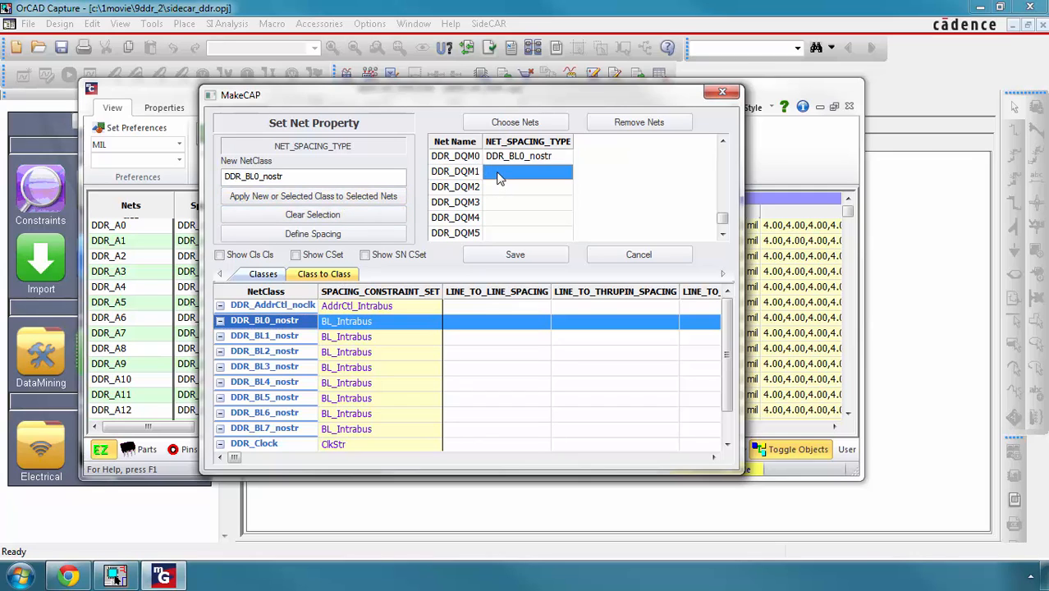
{"action": "left_click", "coordinate": [296, 338]}
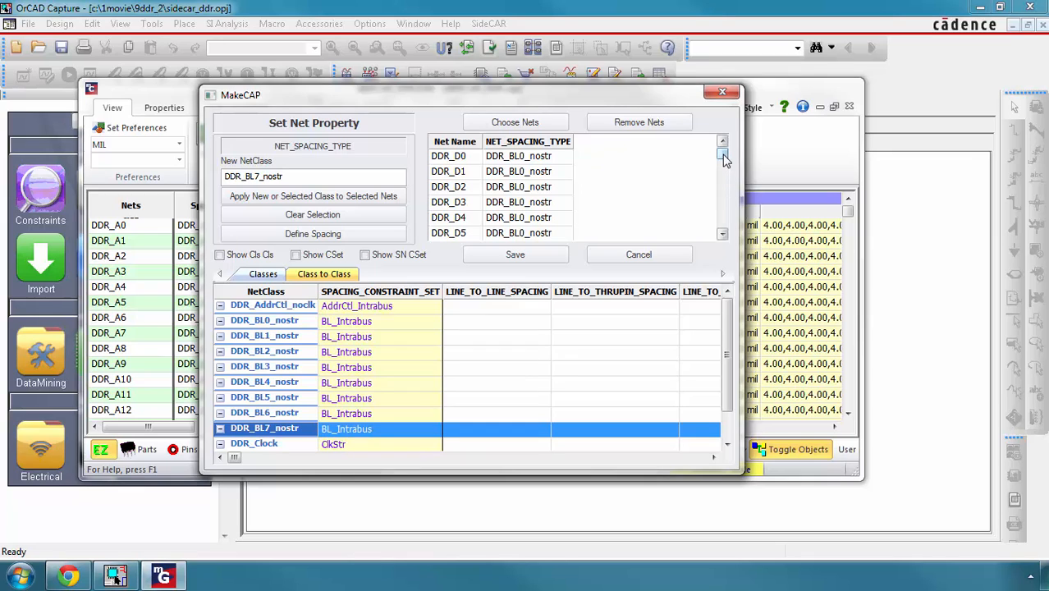
Review the byte lane class assignments in the net list sorted by NET_SPACING_TYPE in both orders, and sort the list by net name.
{"action": "left_click_drag", "start_coordinate": [724, 160], "coordinate": [725, 164]}
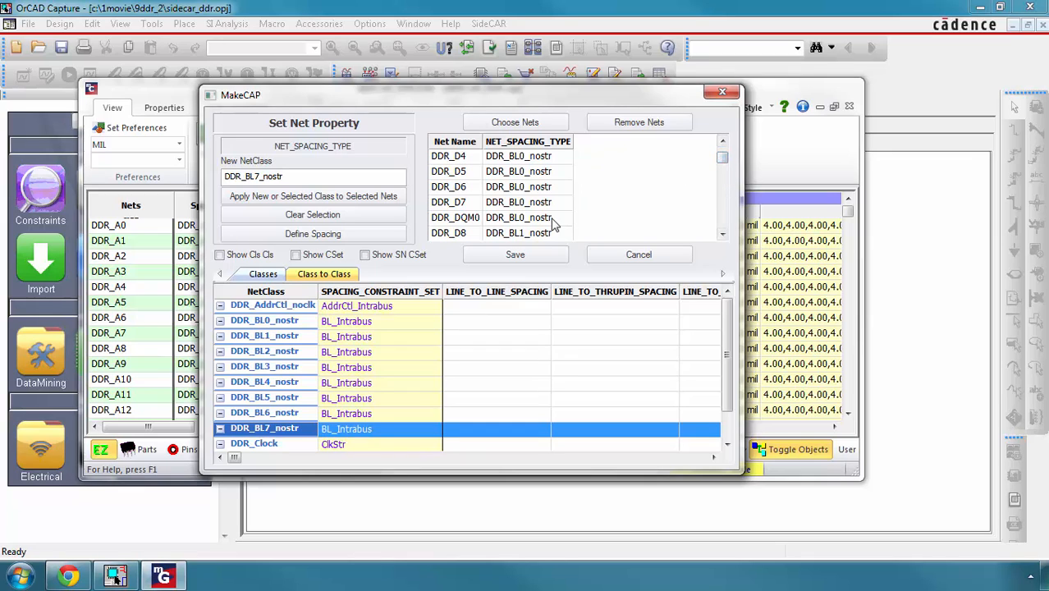
{"action": "left_click", "coordinate": [723, 235]}
{"action": "left_click", "coordinate": [723, 236]}
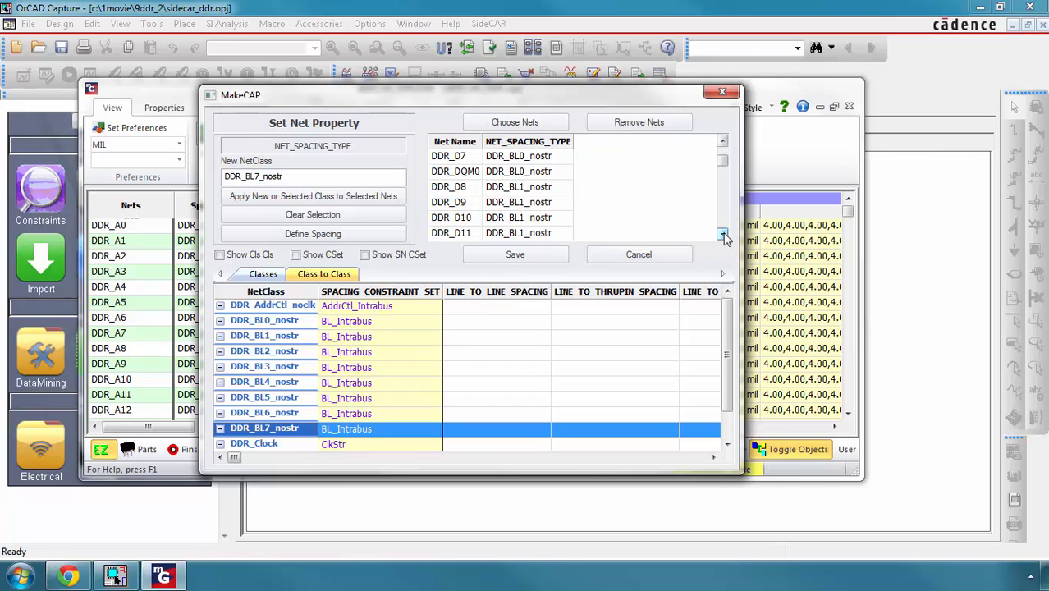
{"action": "left_click", "coordinate": [723, 235]}
{"action": "left_click", "coordinate": [723, 235]}
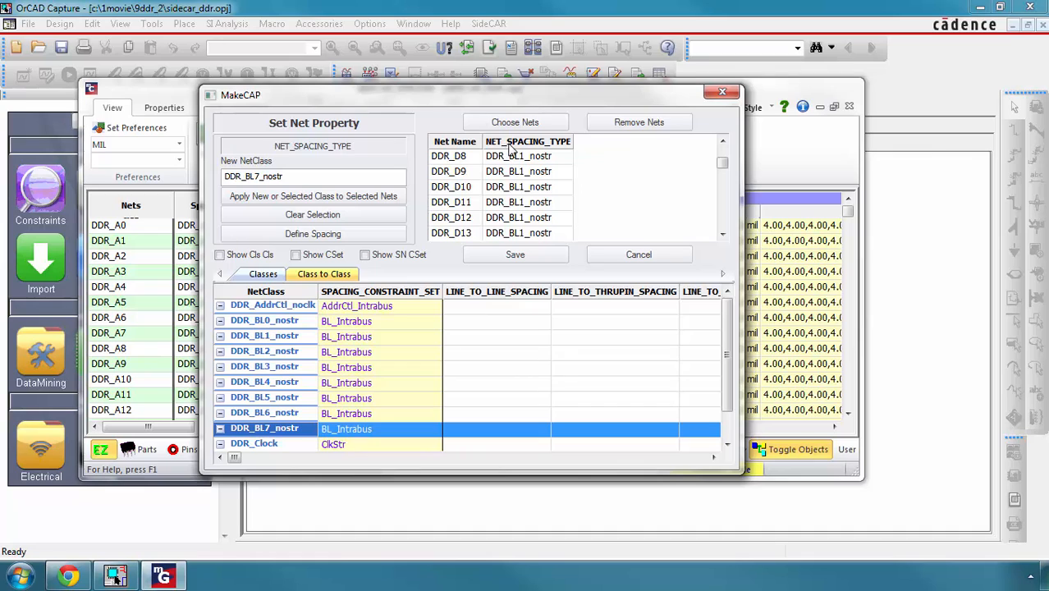
{"action": "scroll", "coordinate": [510, 152], "scroll_direction": "down", "scroll_amount": 13}
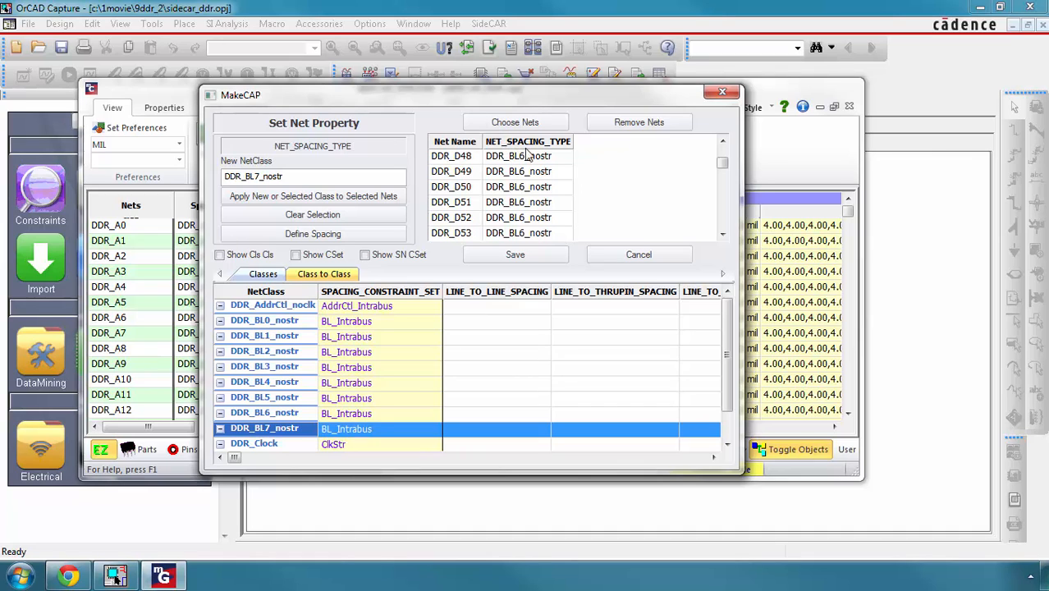
{"action": "right_click", "coordinate": [662, 165]}
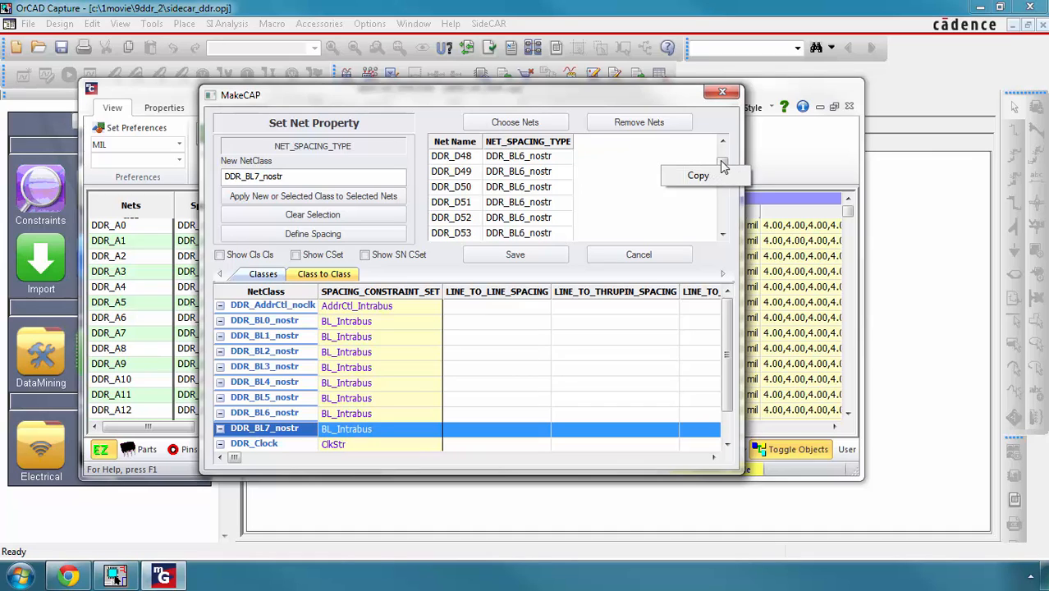
{"action": "left_click_drag", "start_coordinate": [719, 160], "coordinate": [731, 116]}
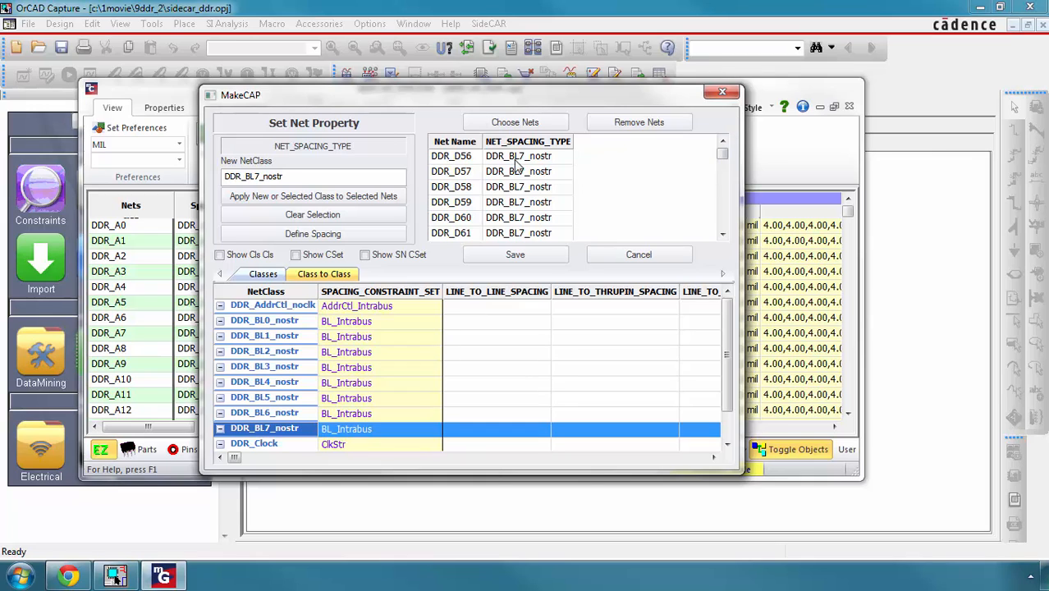
{"action": "left_click", "coordinate": [456, 142]}
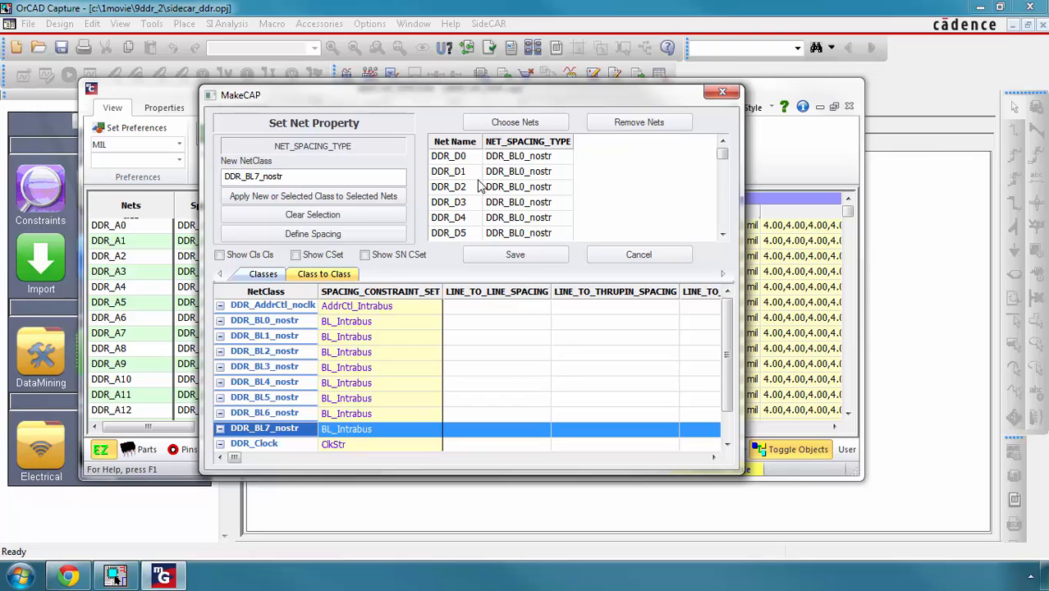